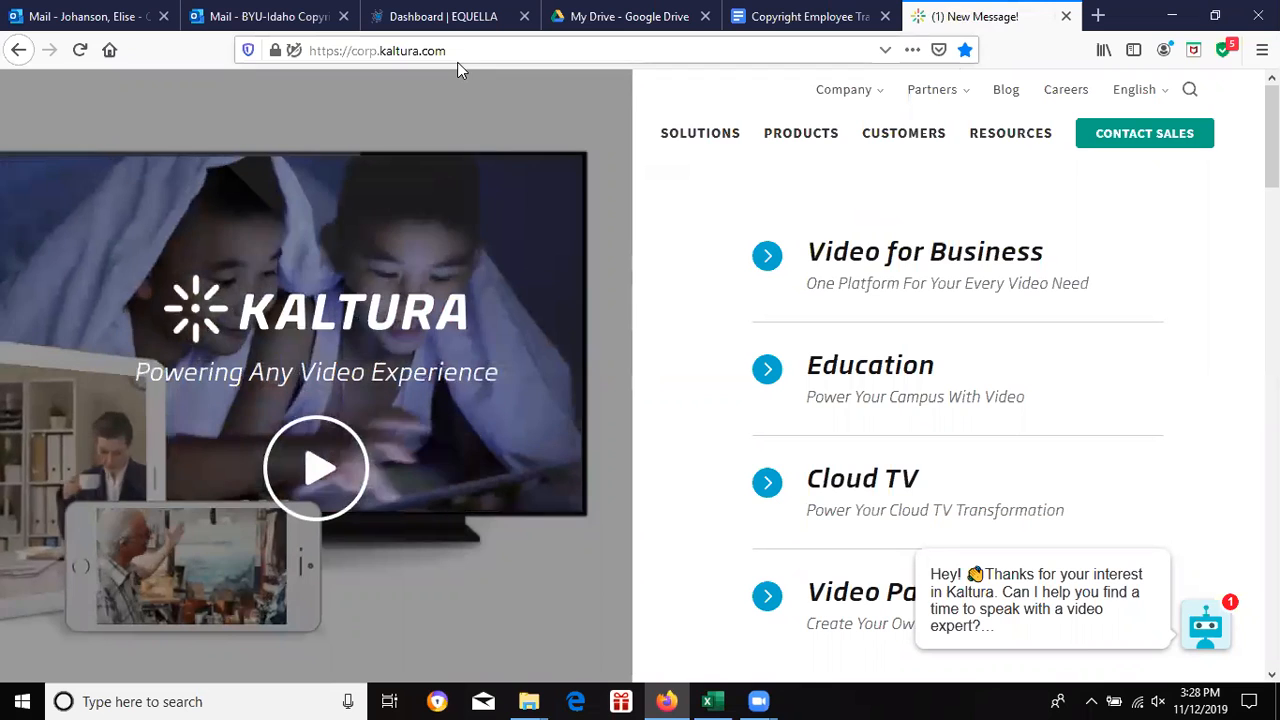
Step: Scroll to the Kaltura homepage footer and follow the KMC Login link under Favorites
scroll(1060, 254, down, 2)
scroll(640, 376, down, 15)
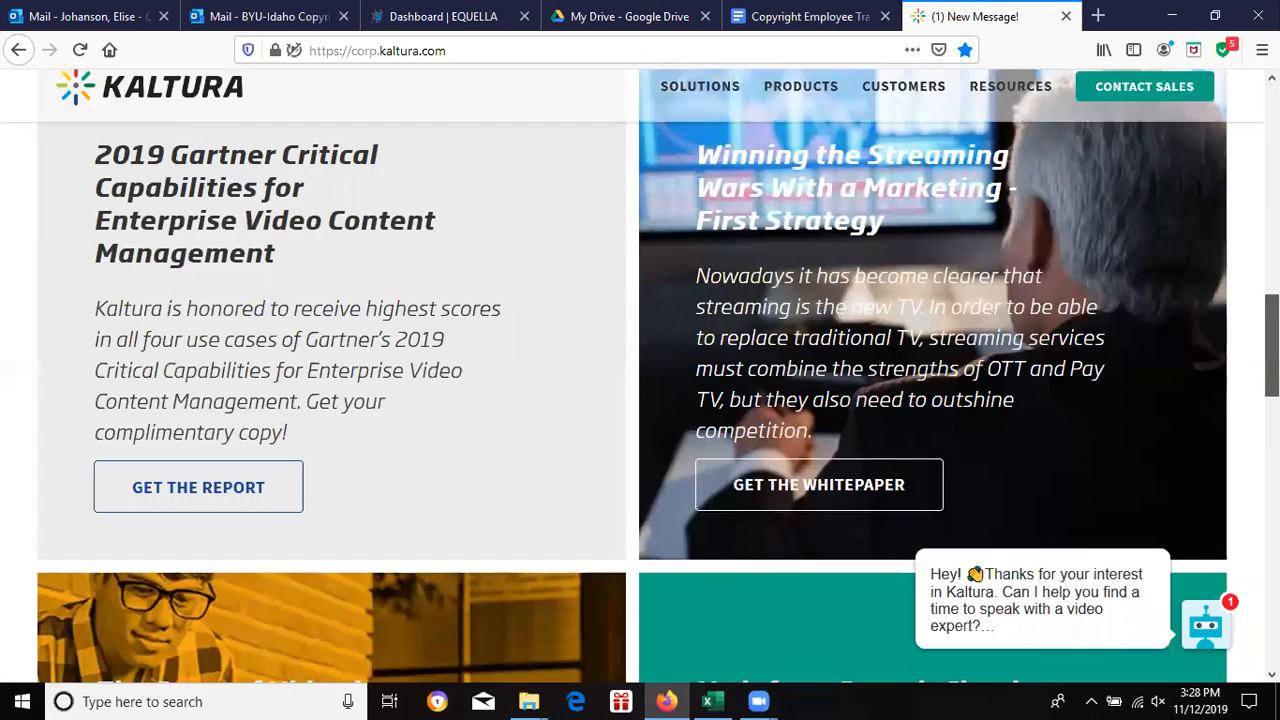
scroll(1172, 345, down, 3)
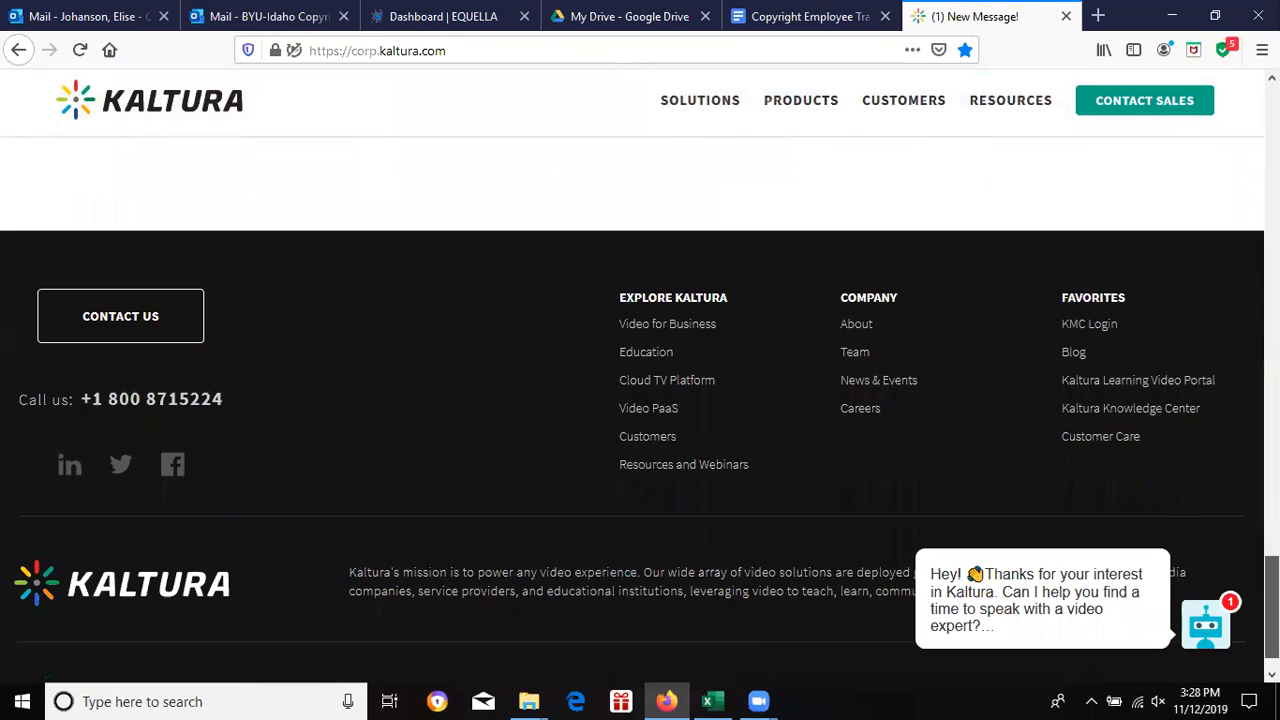
click(1112, 328)
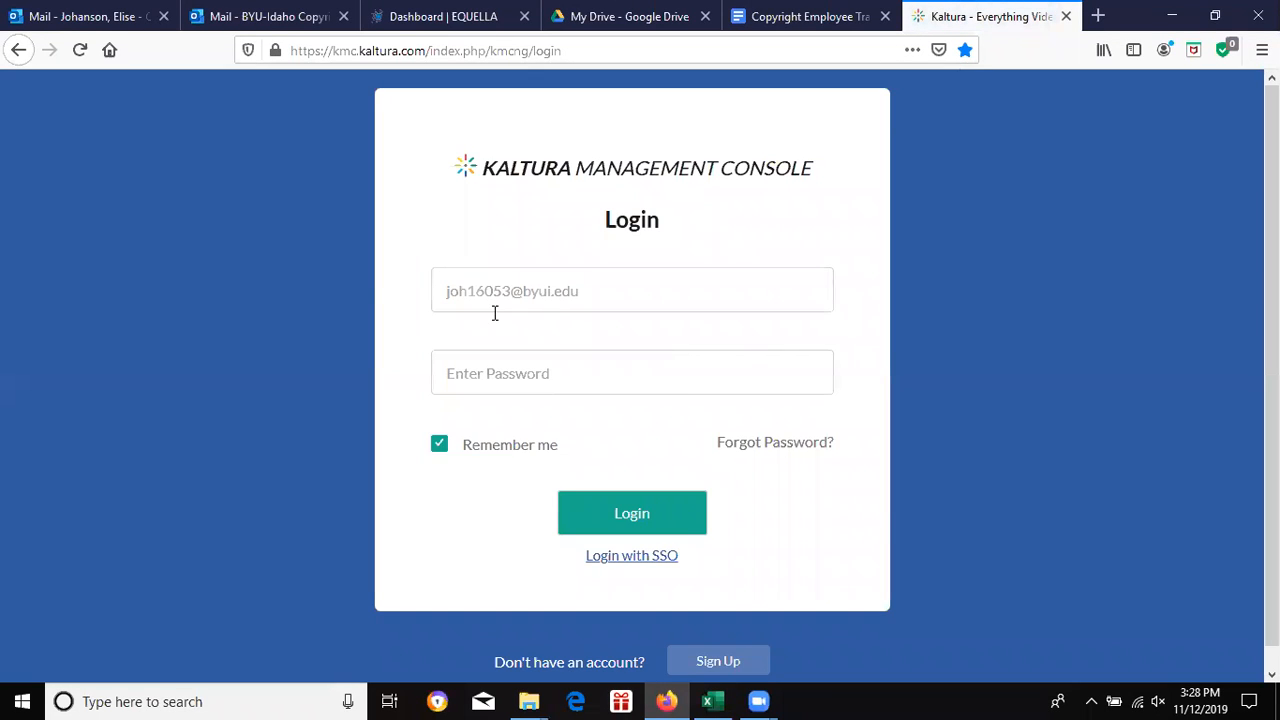
Step: Log in to the Kaltura Management Console with the account password
click(596, 362)
text(****)
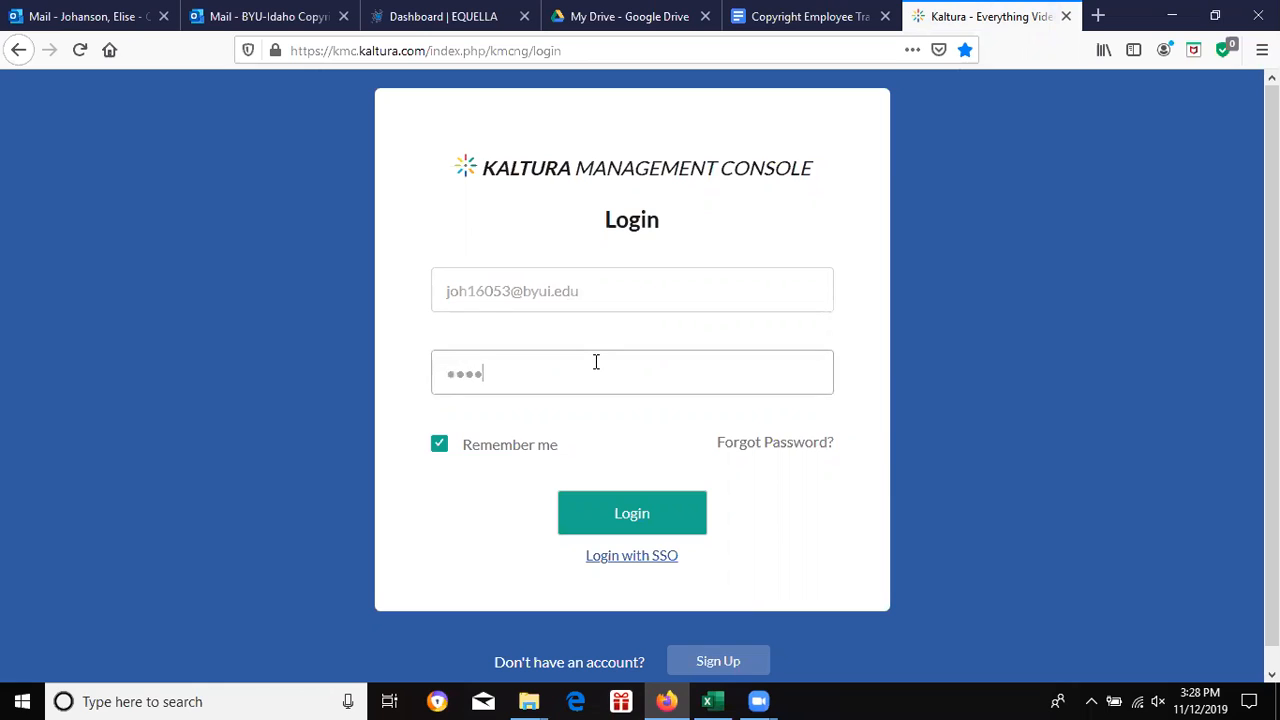
text(****)
key(Return)
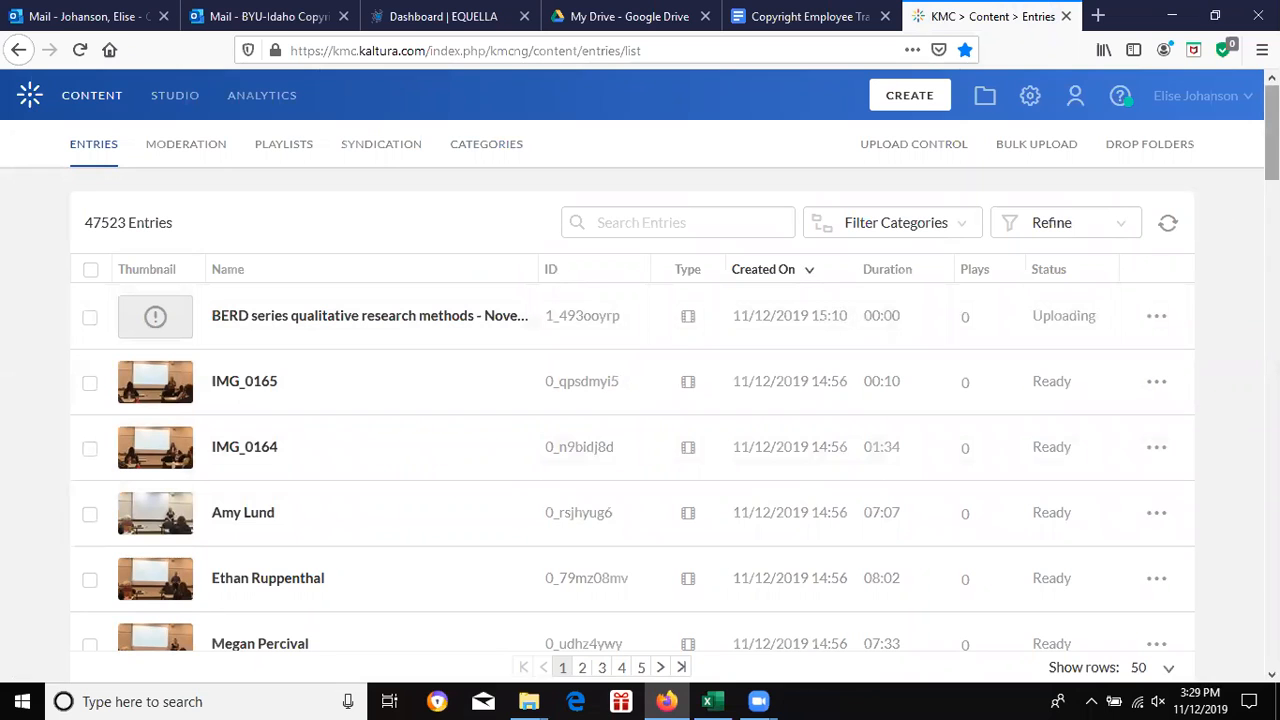
mouse_move(1272, 132)
mouse_down()
mouse_move(1272, 618)
mouse_move(1272, 132)
mouse_up()
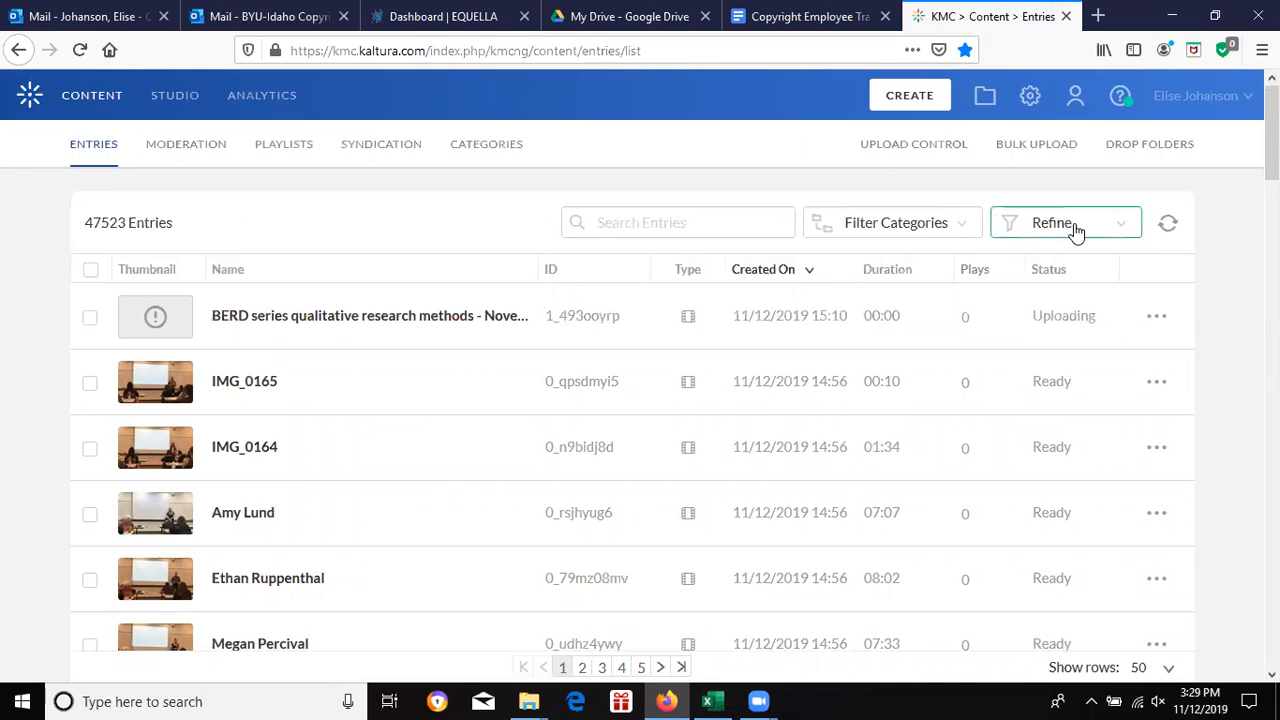
Step: Filter entries to Needs Closed Captioning: Copyright, then bring up the Excel tracking workbook
click(1074, 226)
drag(1172, 236, 1151, 503)
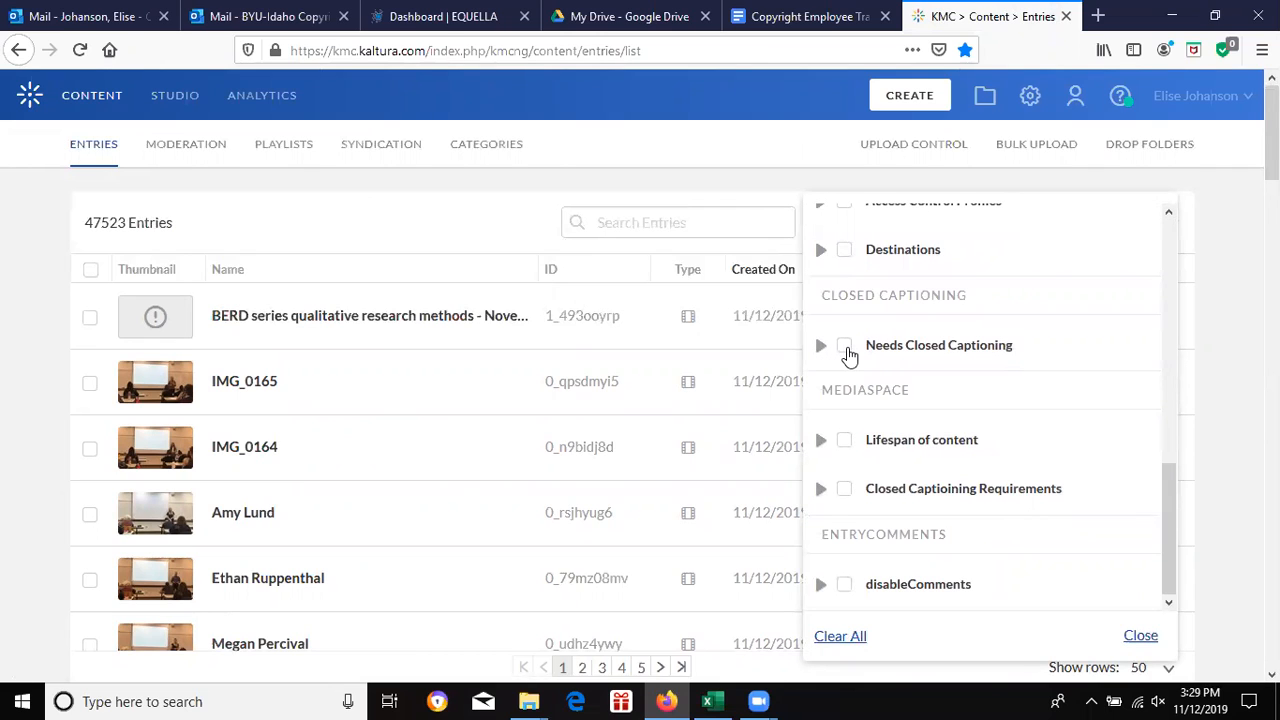
click(845, 347)
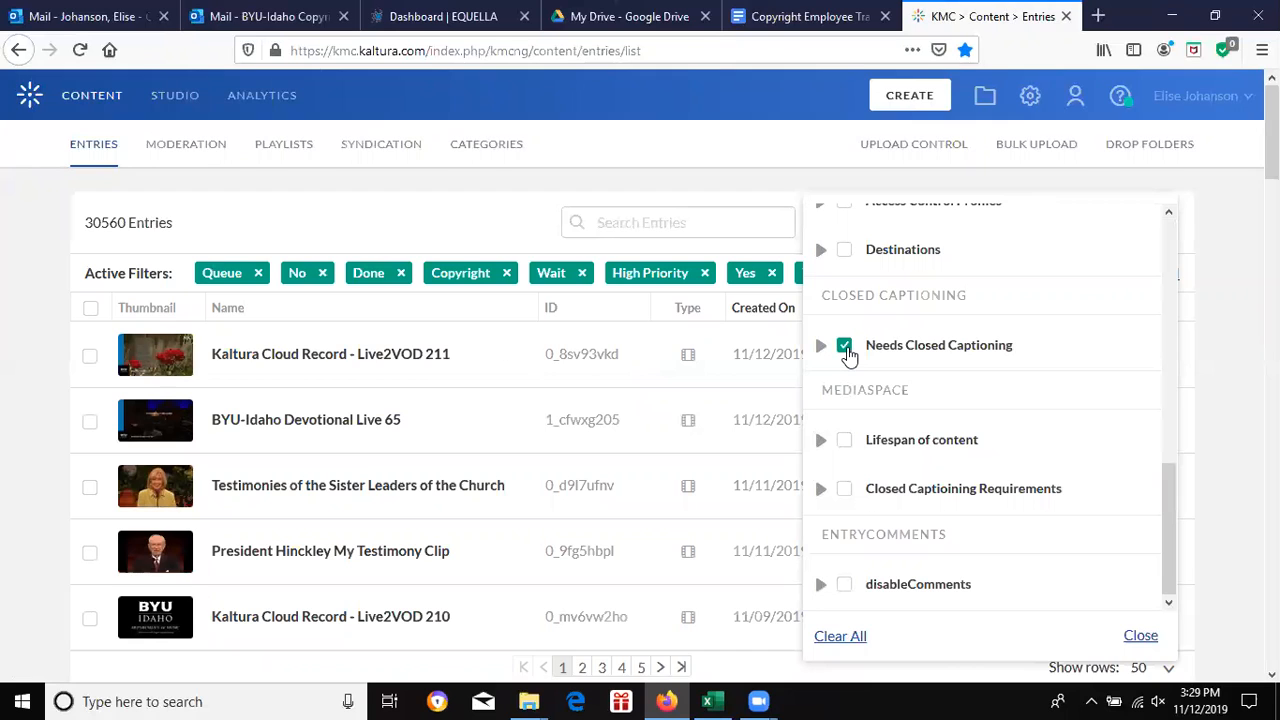
click(845, 347)
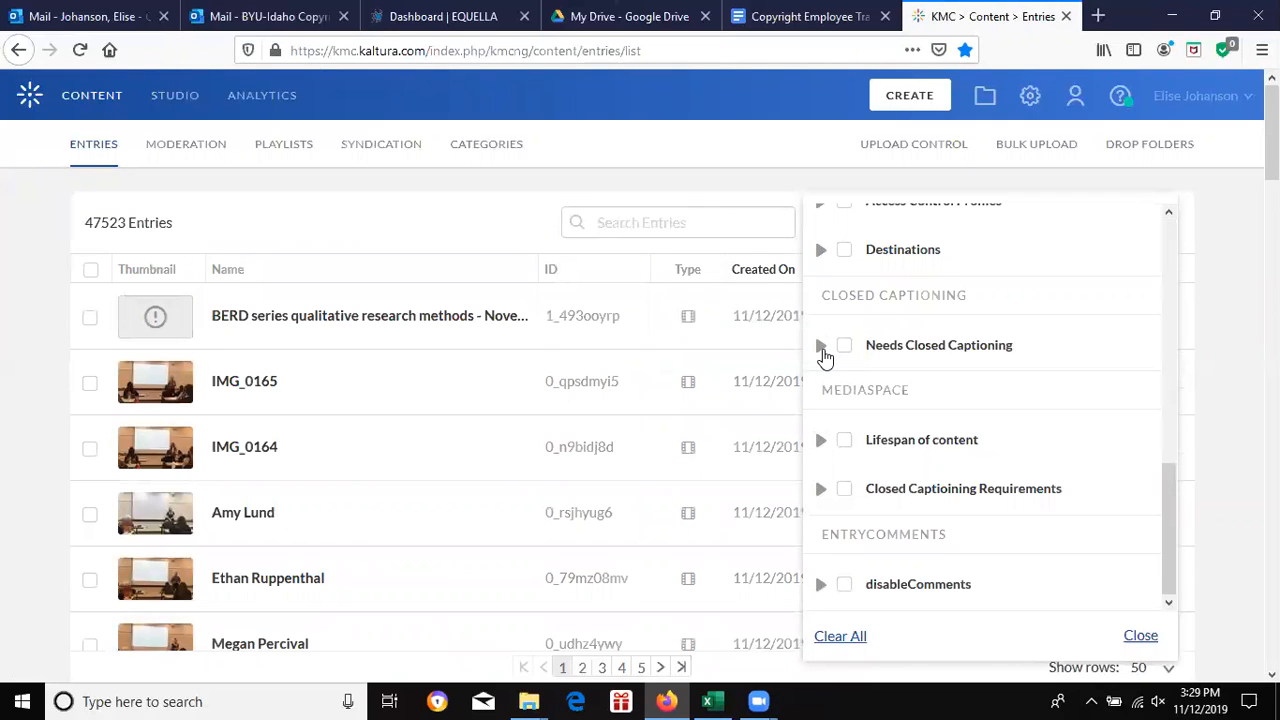
click(822, 347)
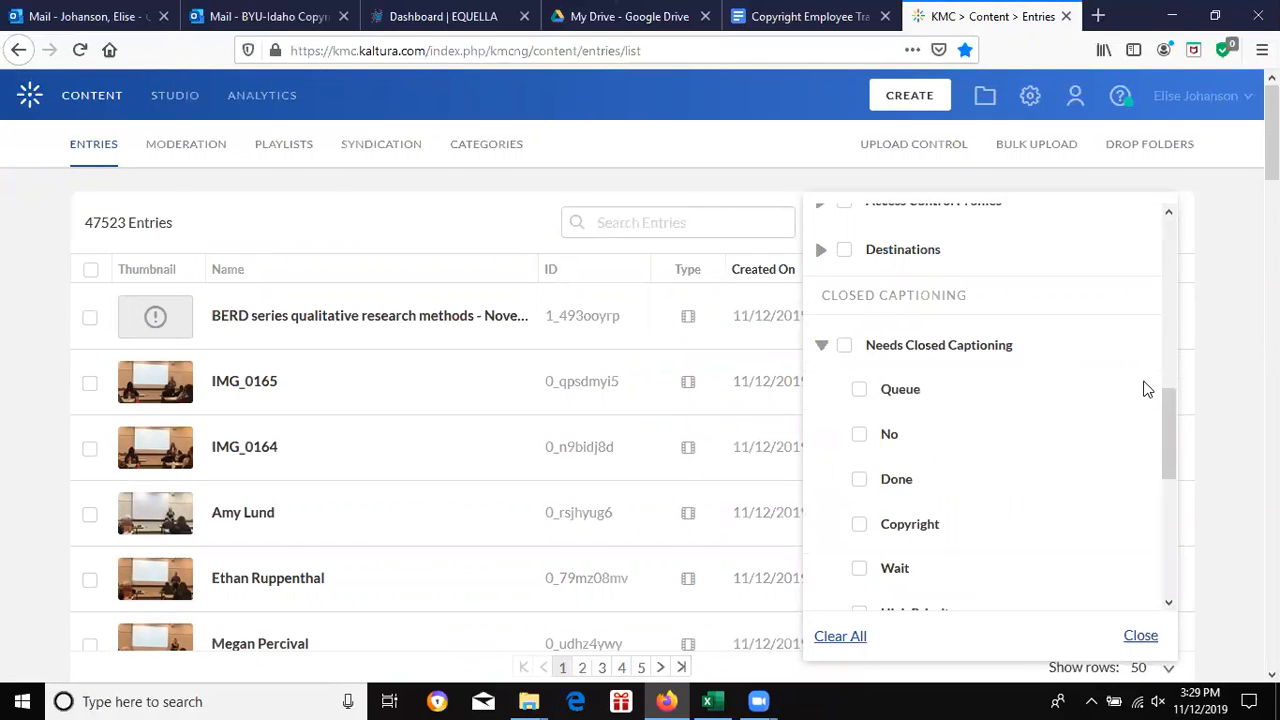
drag(1166, 405, 1162, 446)
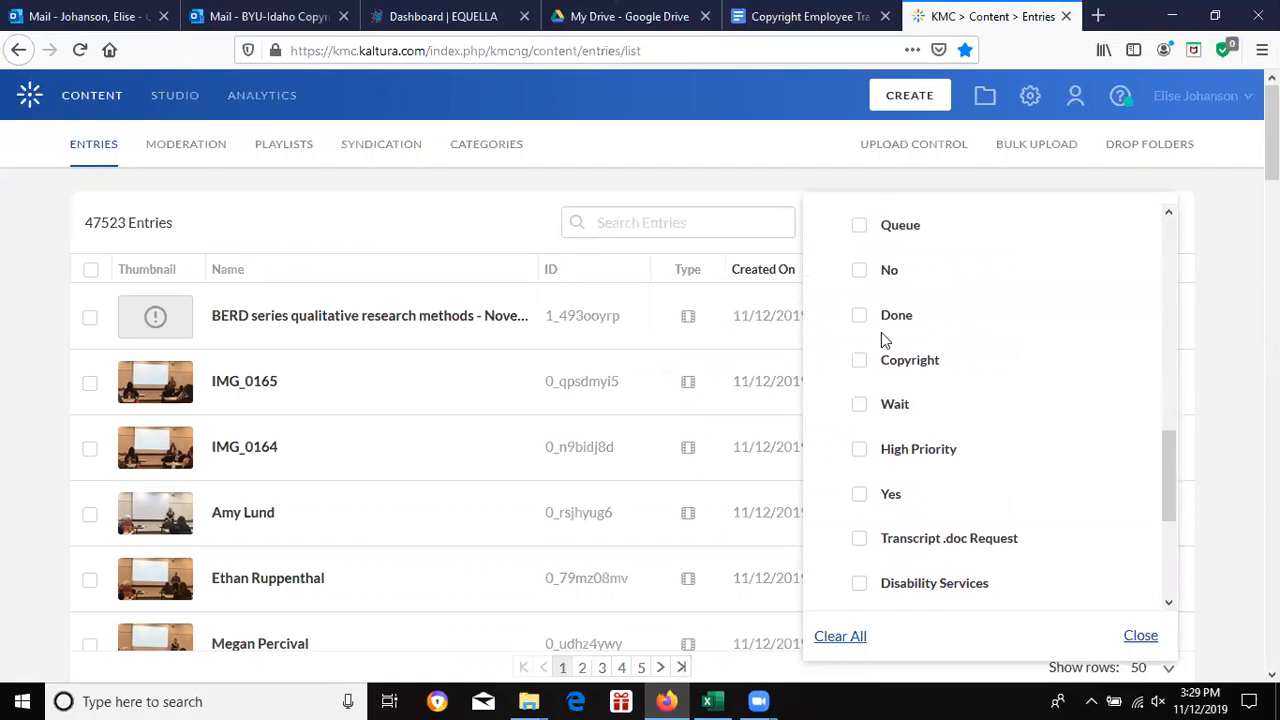
click(859, 365)
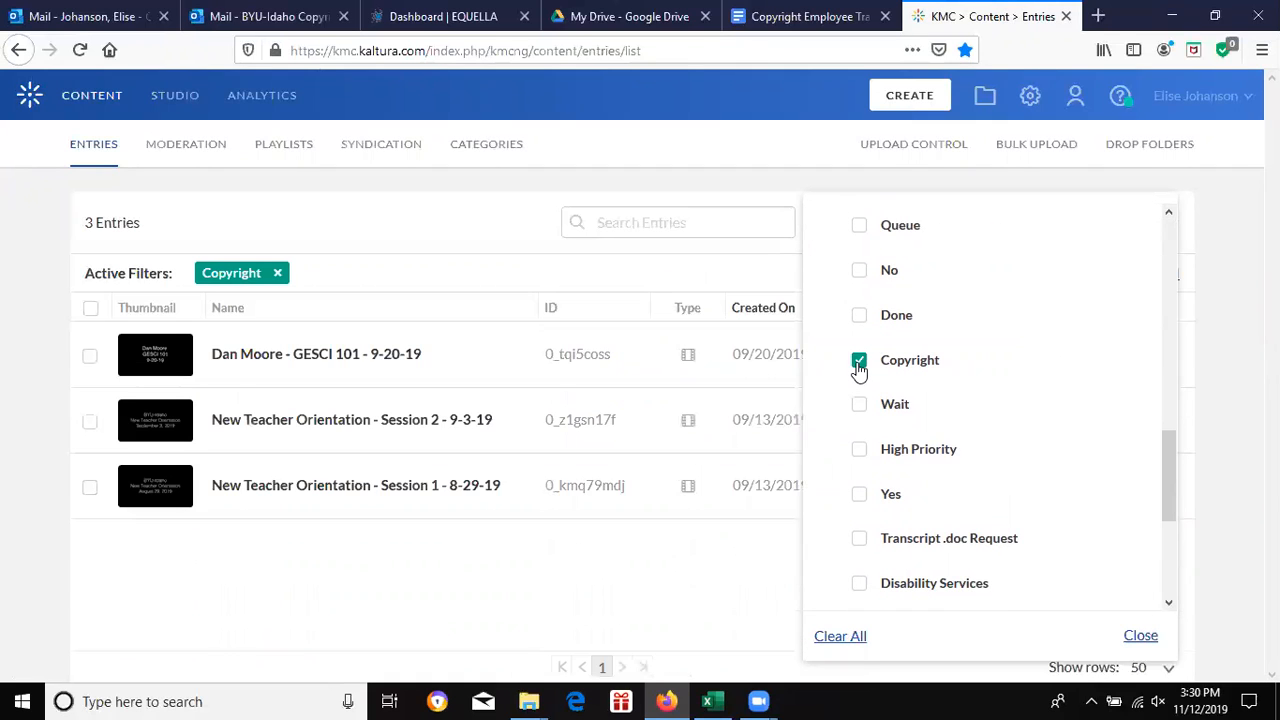
click(403, 242)
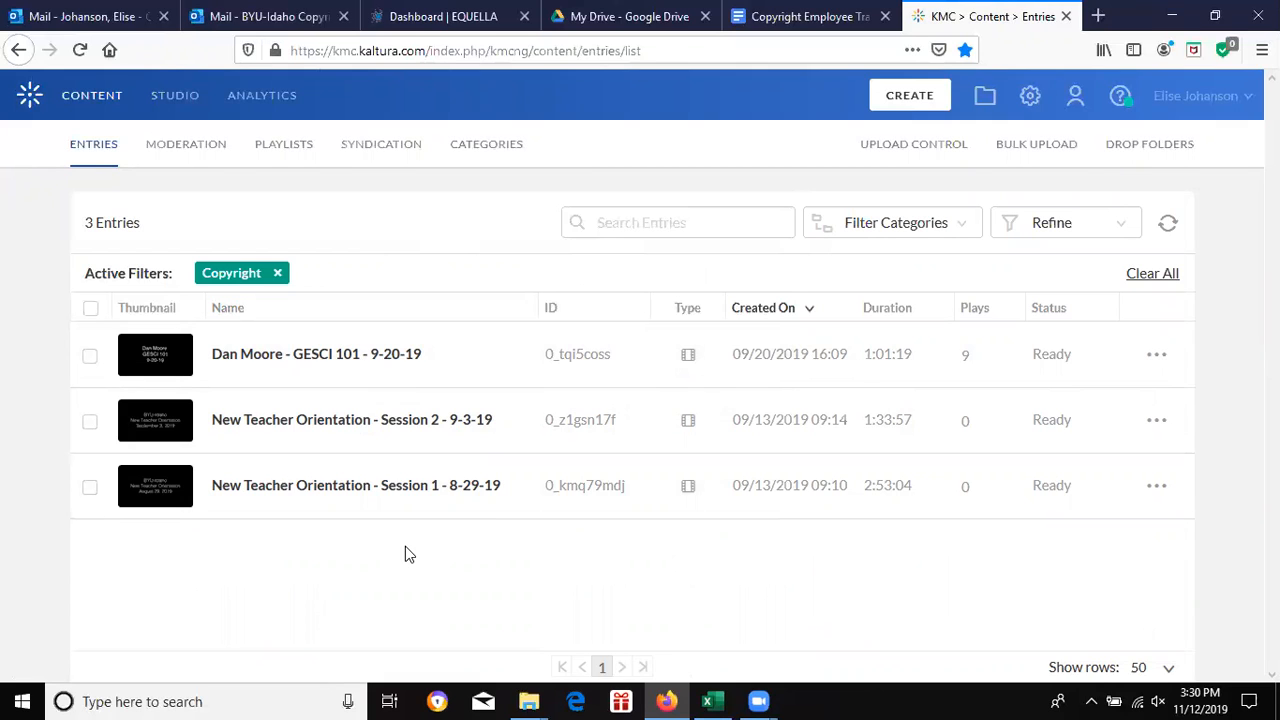
click(712, 701)
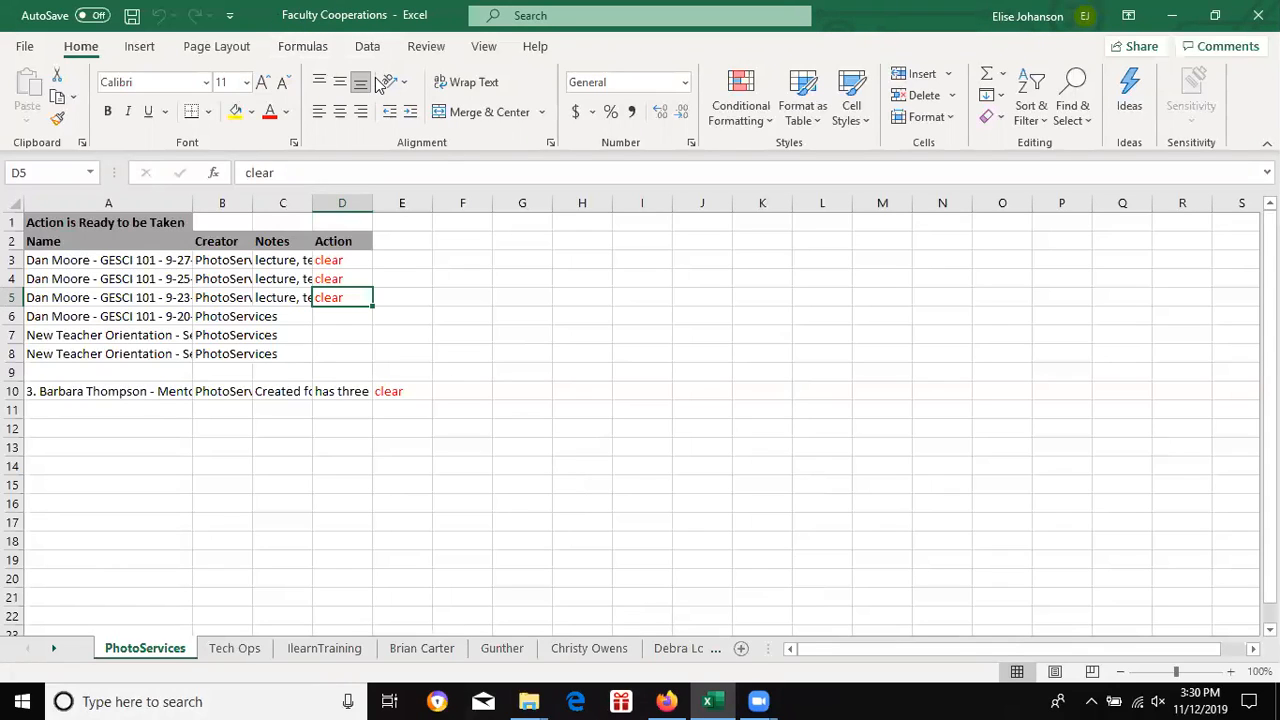
Step: Scroll the sheet tabs forward and move through the next creators' sheets
click(55, 649)
click(55, 649)
click(55, 649)
click(55, 649)
click(55, 649)
click(55, 649)
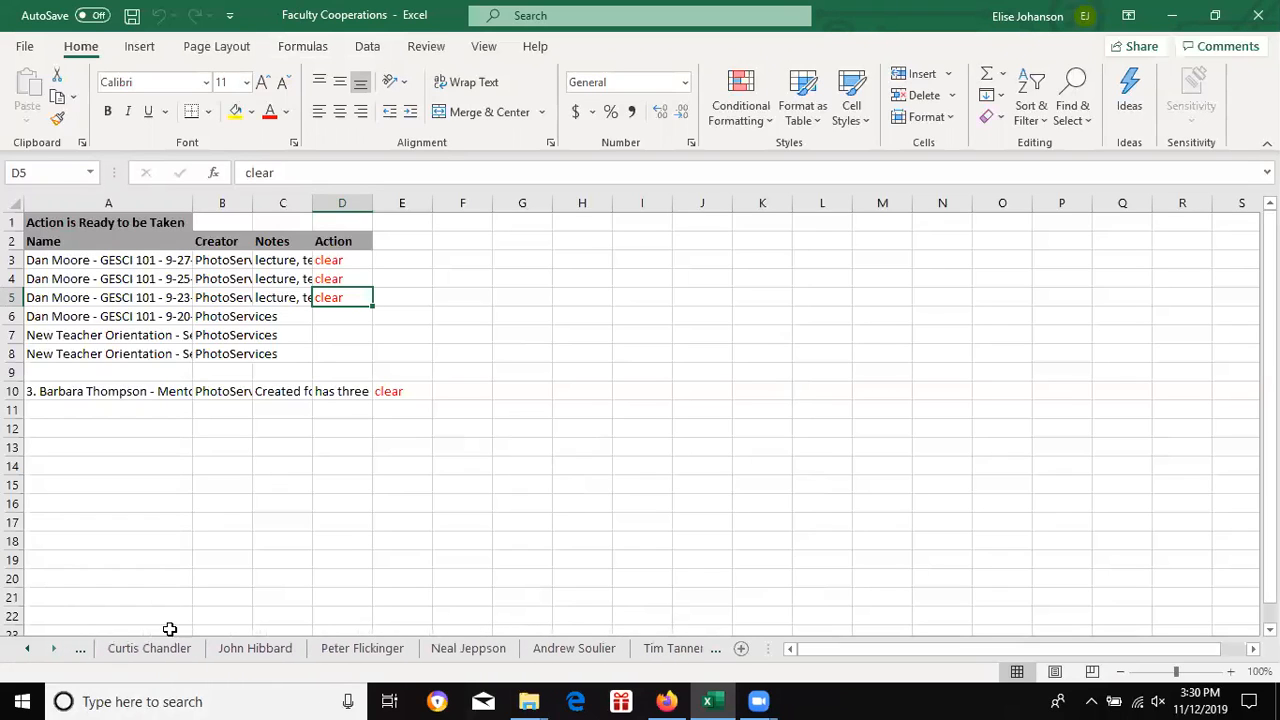
click(441, 655)
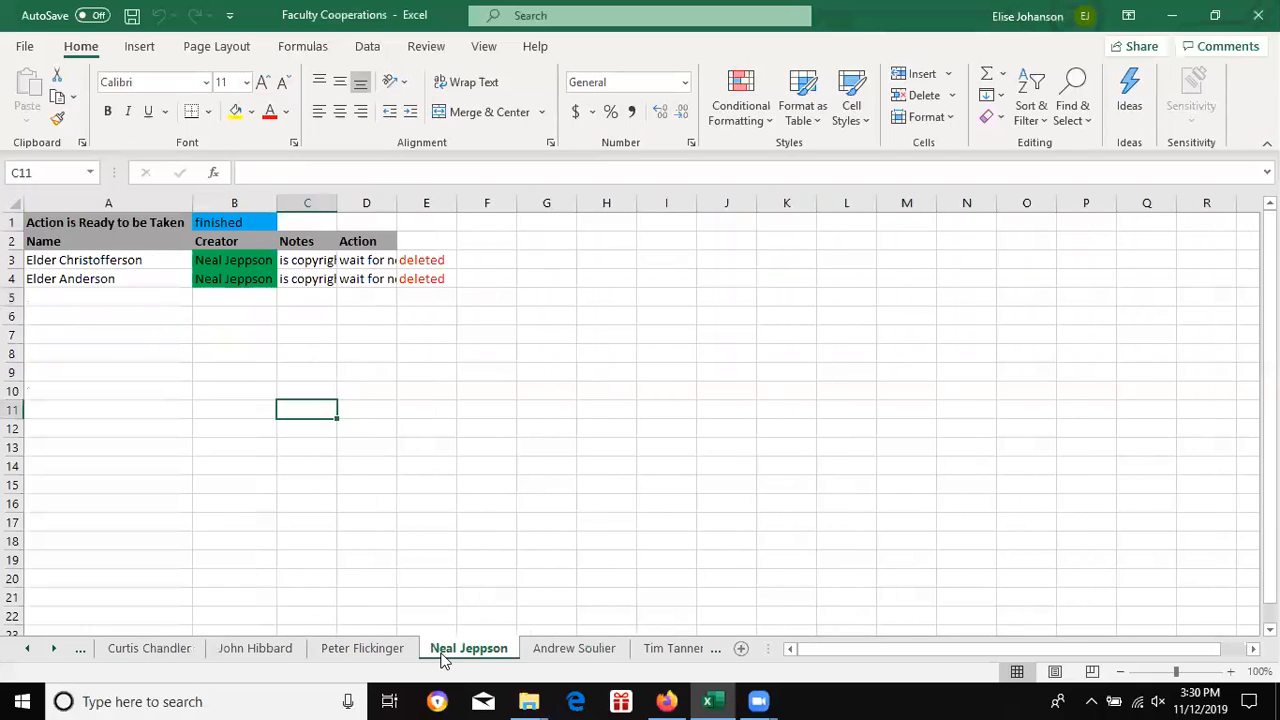
click(545, 656)
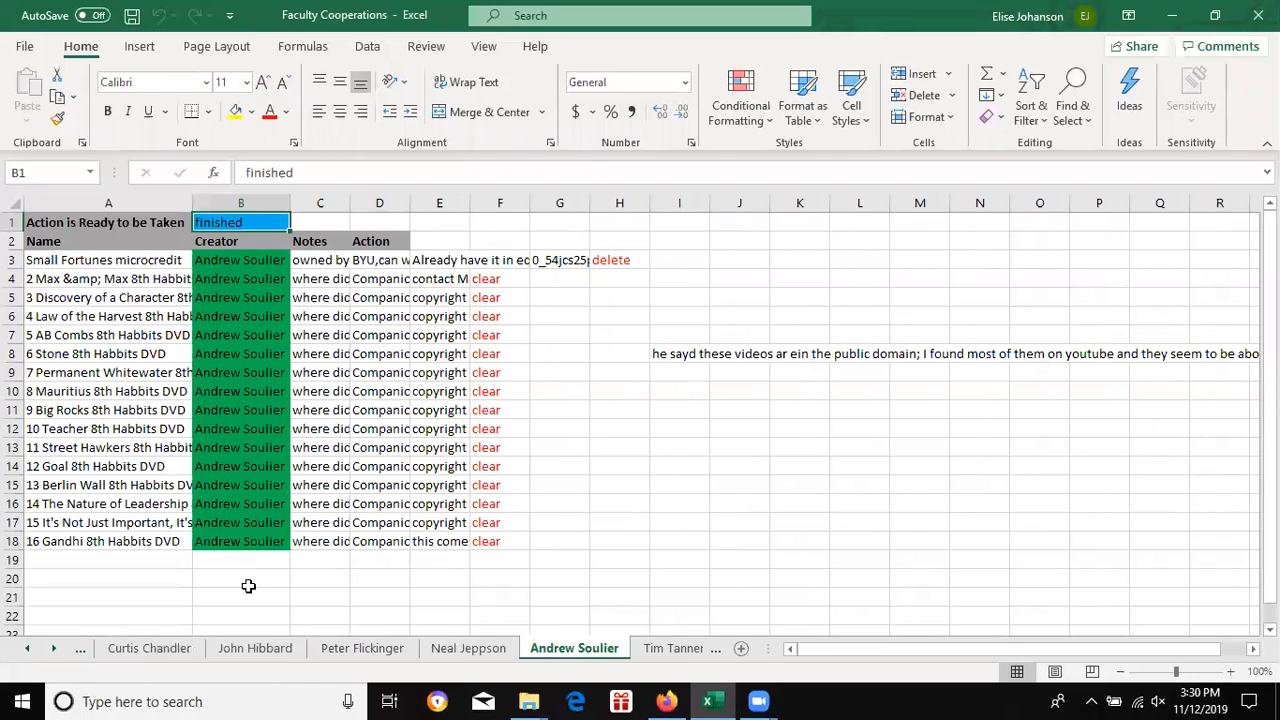
Step: Fill creator cell B18 yellow, then change its fill back to green
click(273, 541)
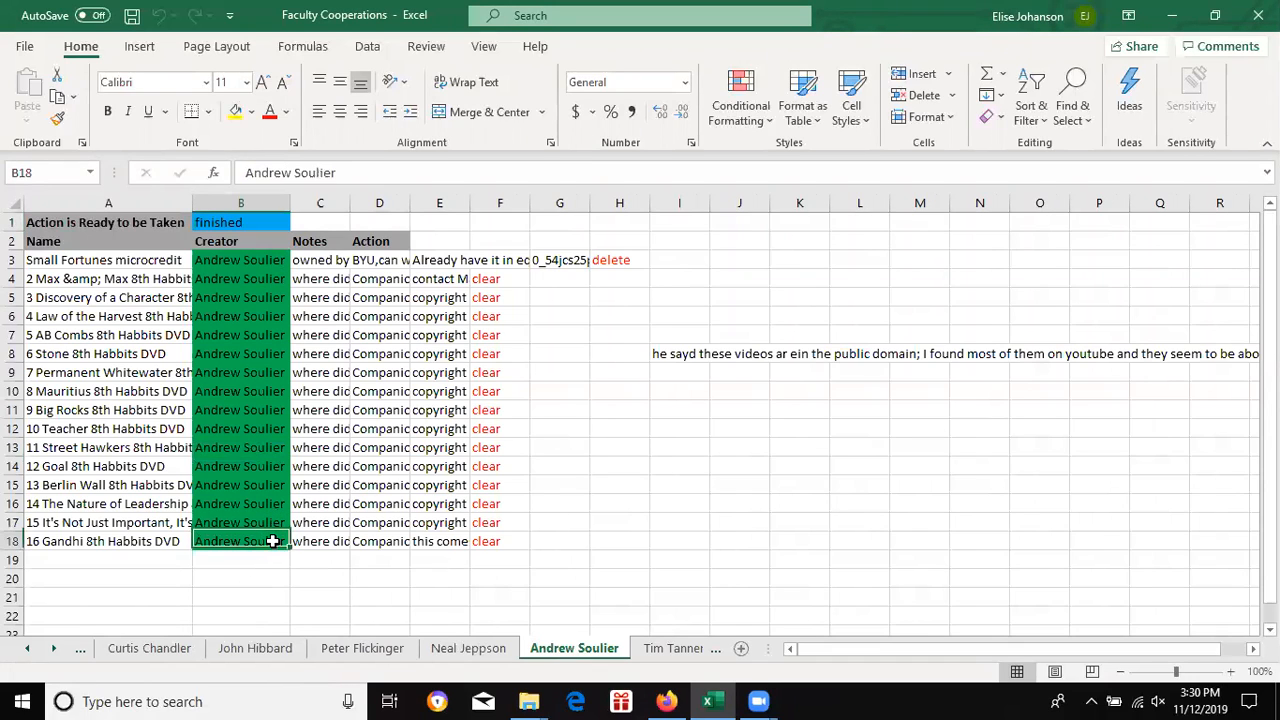
click(235, 113)
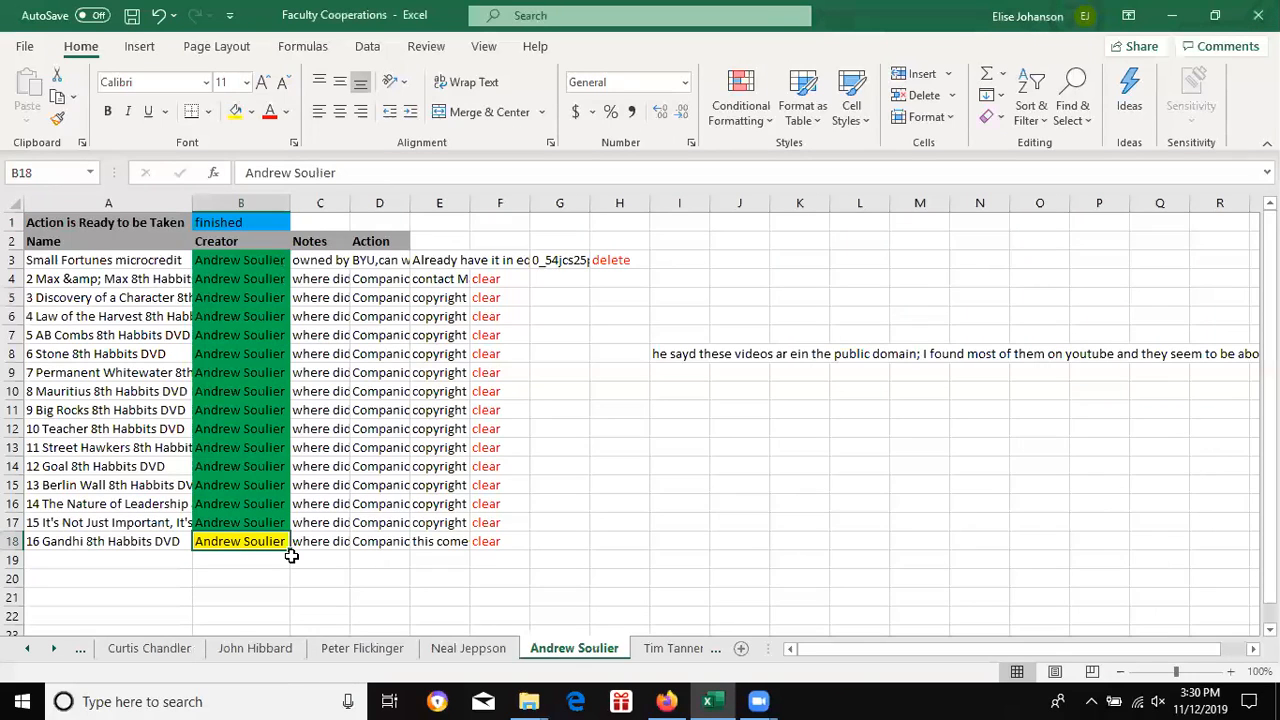
click(251, 112)
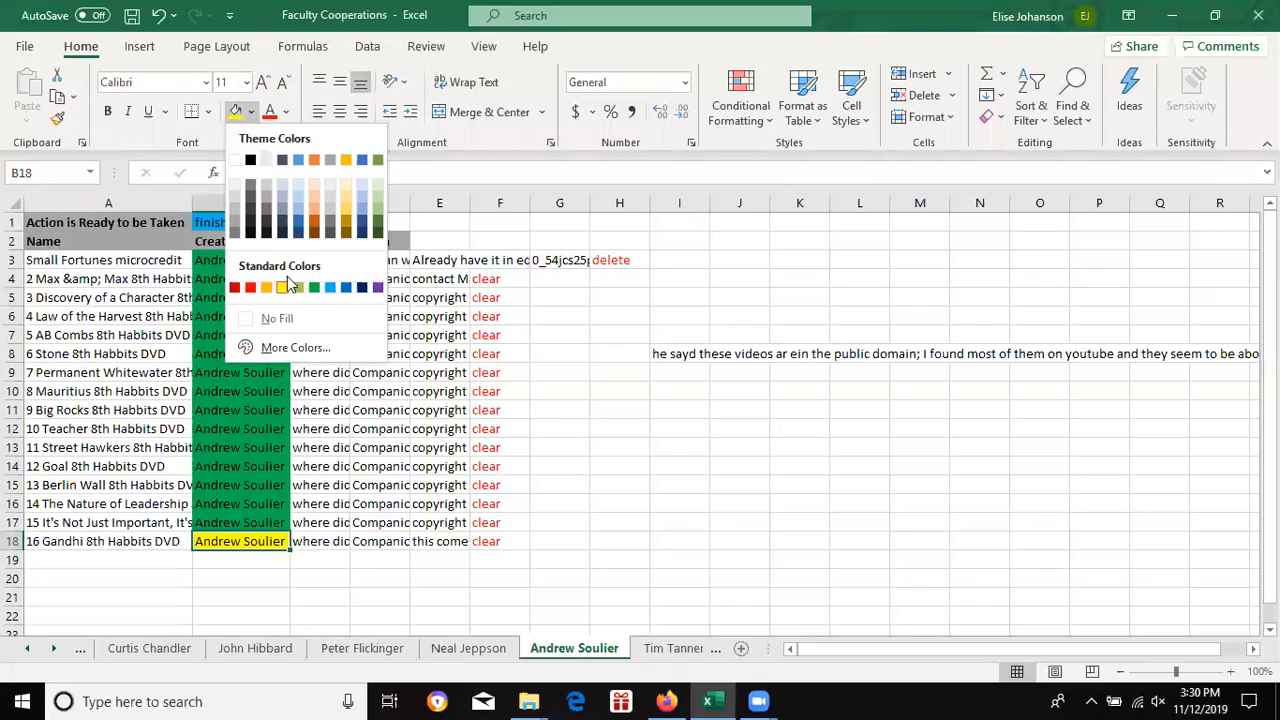
click(318, 289)
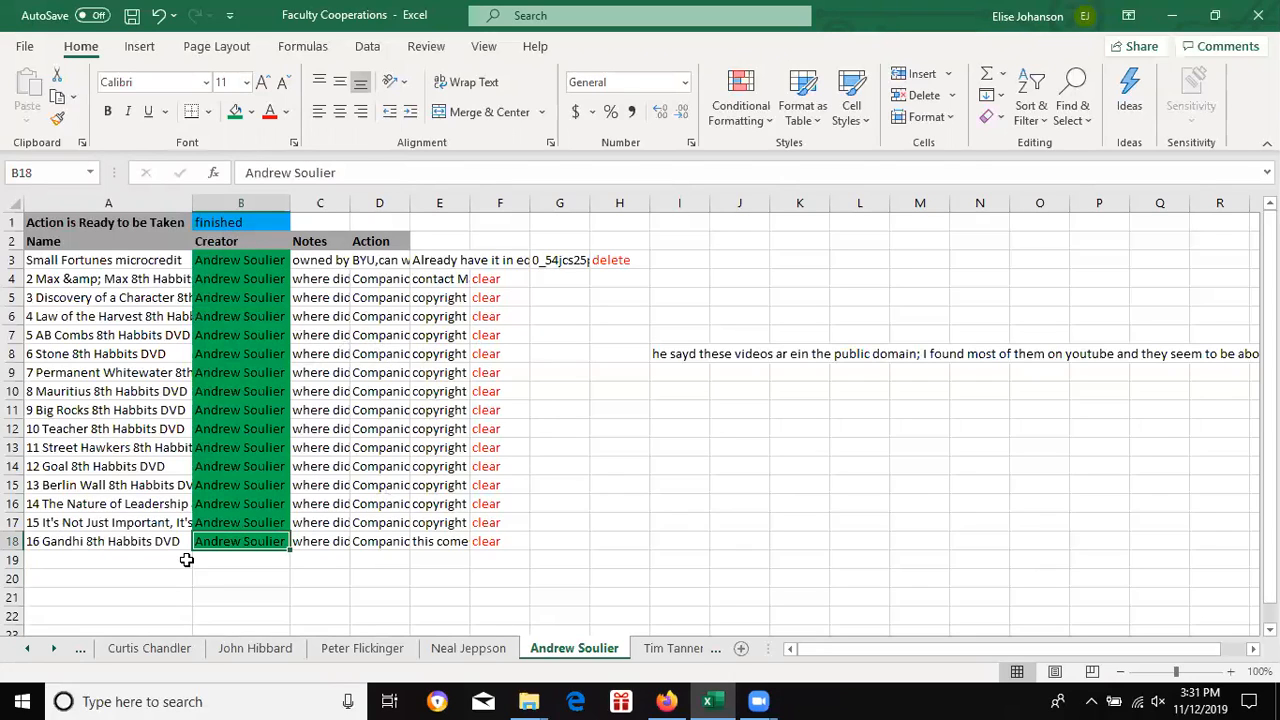
Step: Return to the IlearnTraining sheet and the one after it, then switch back to Kaltura
click(28, 649)
click(28, 649)
click(28, 649)
click(28, 649)
click(28, 649)
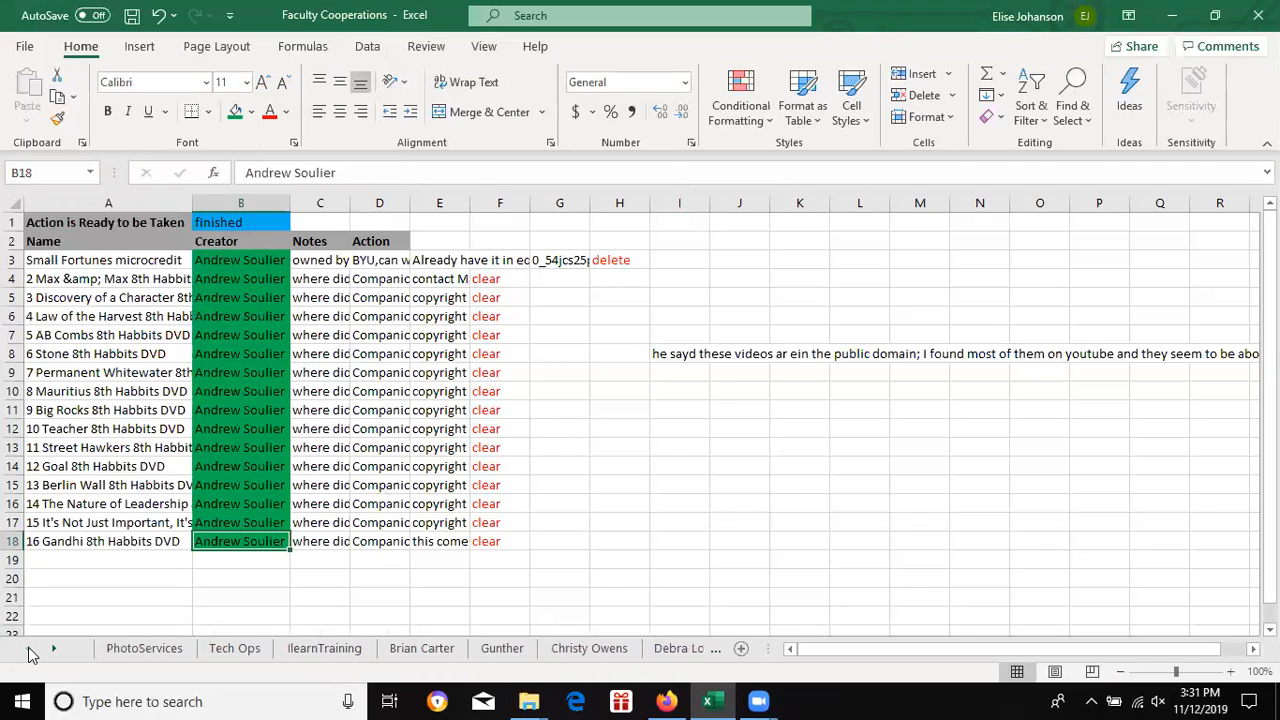
click(323, 652)
click(418, 650)
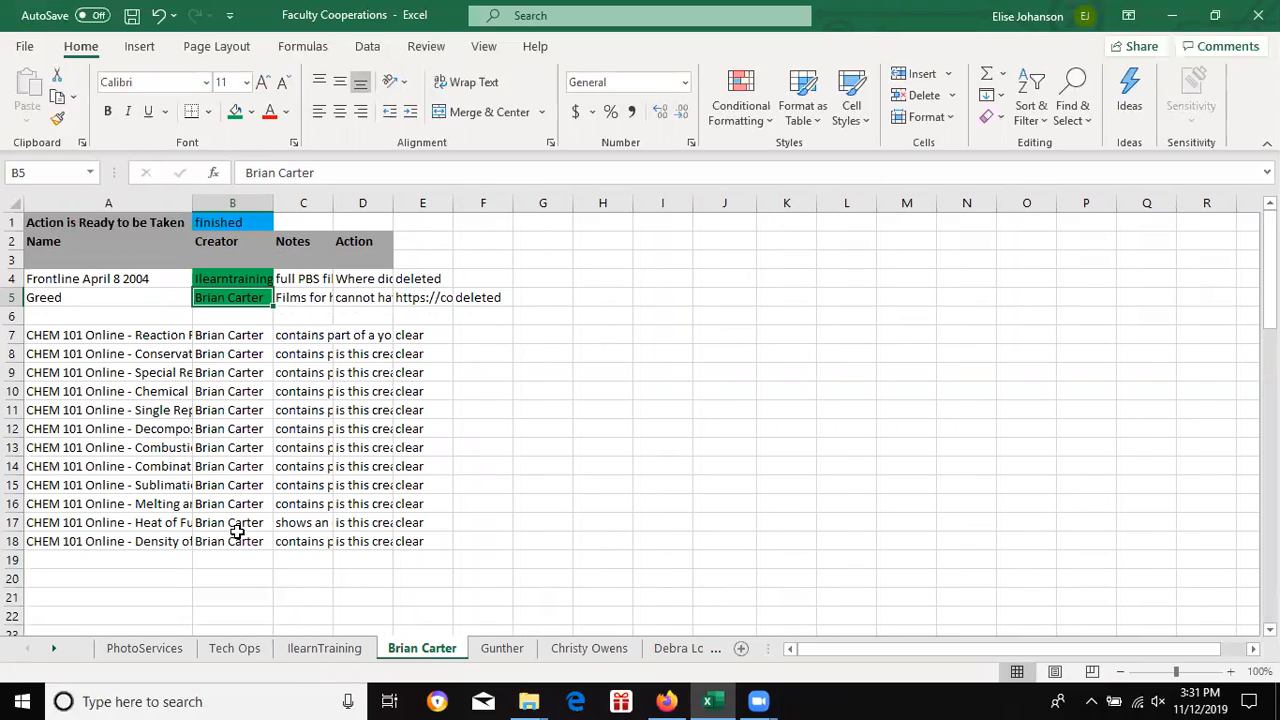
click(668, 700)
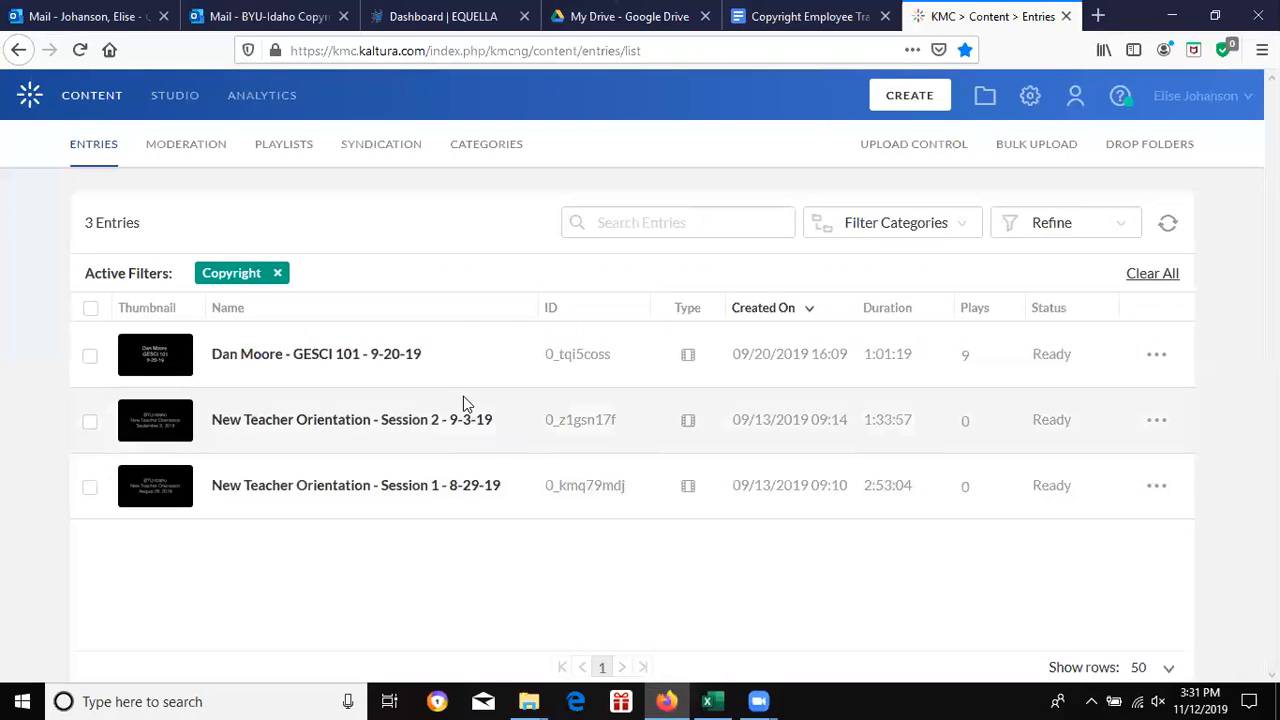
Step: Open the GESCI 101 - 9-20-19 entry's metadata, then switch to the EQUELLA dashboard tab
click(376, 358)
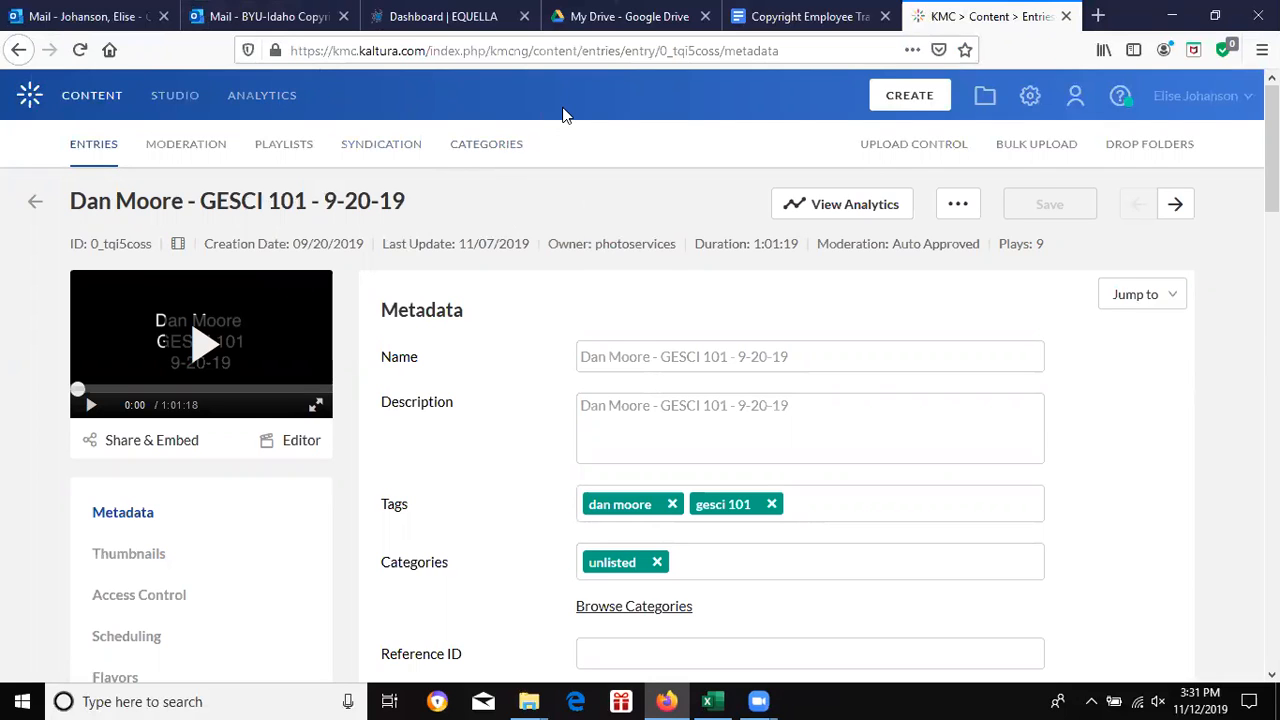
key(ctrl+3)
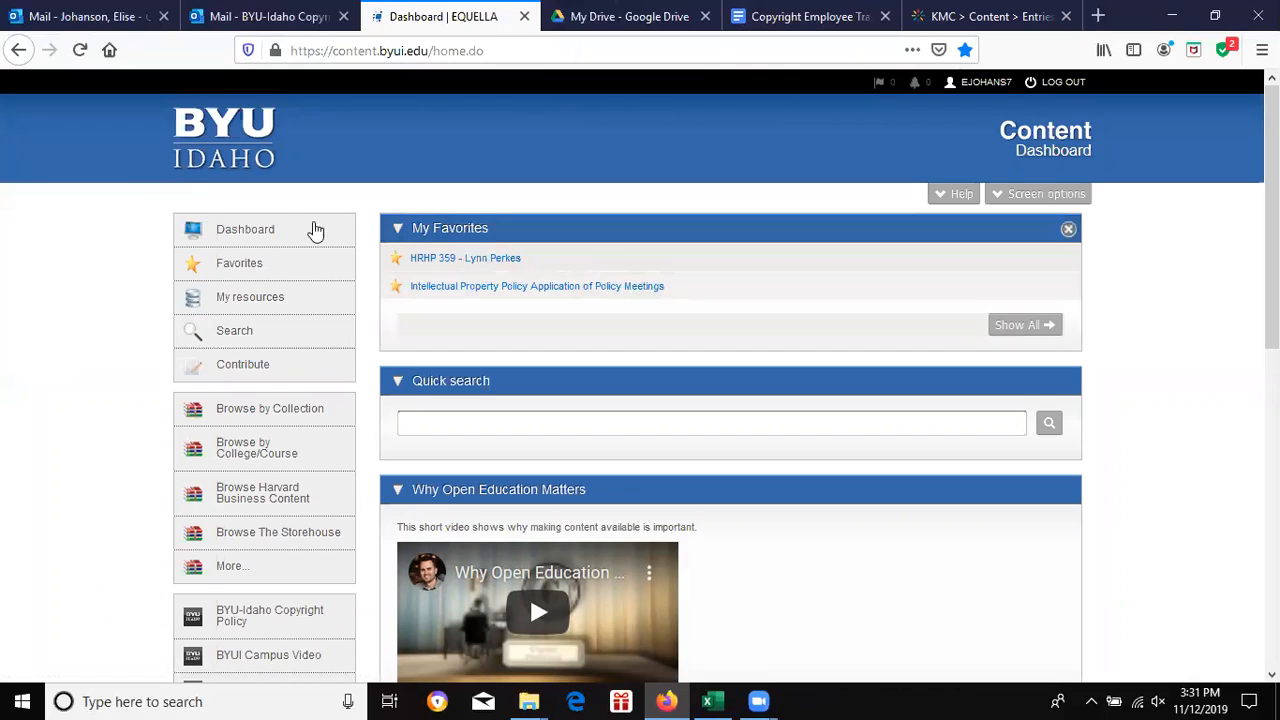
Step: Open EQUELLA's resource search and show its owner, date modified and resource type filters
click(265, 330)
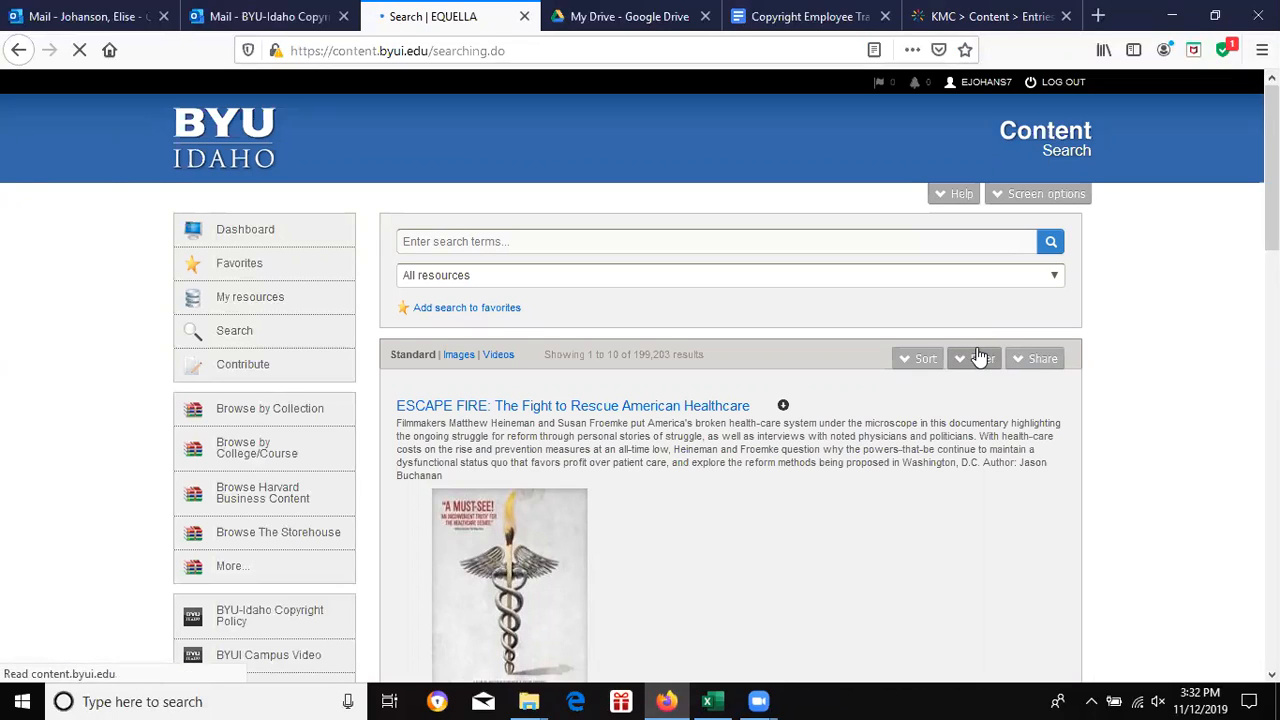
click(980, 358)
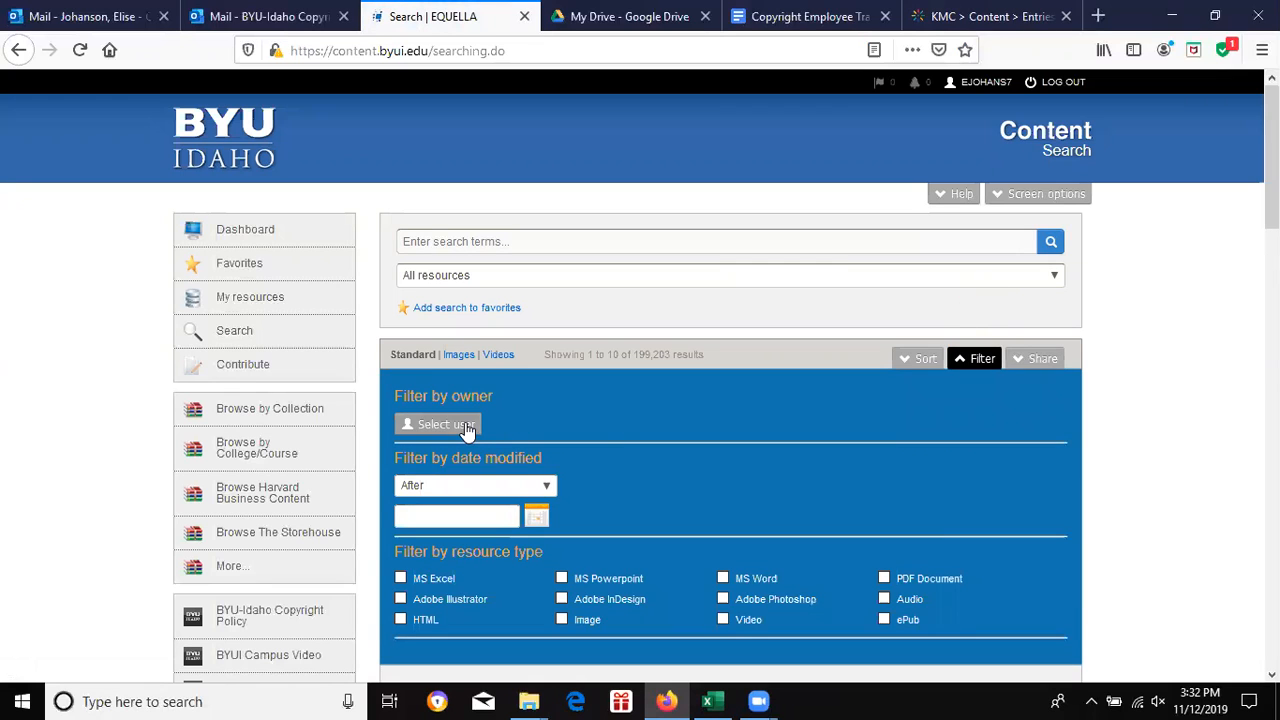
Step: Look up owner 'photoservices' (no match), then search your own login, finding one user
click(465, 426)
click(519, 310)
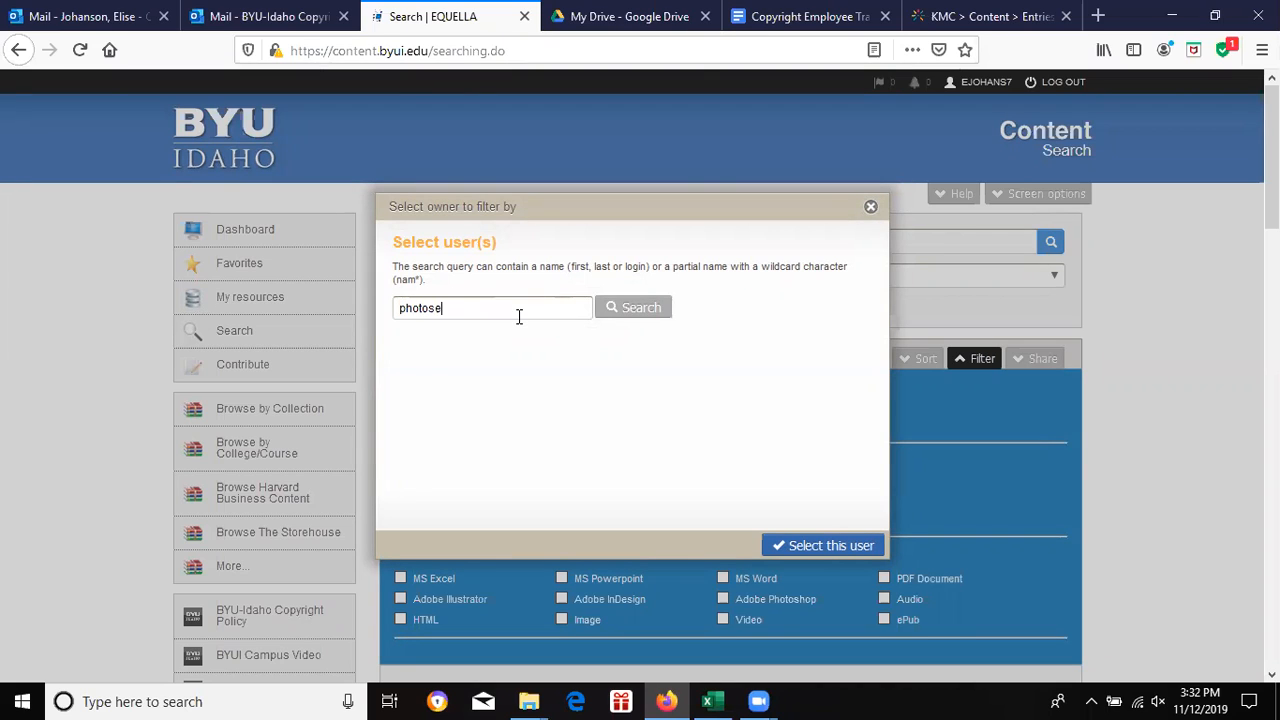
key(Return)
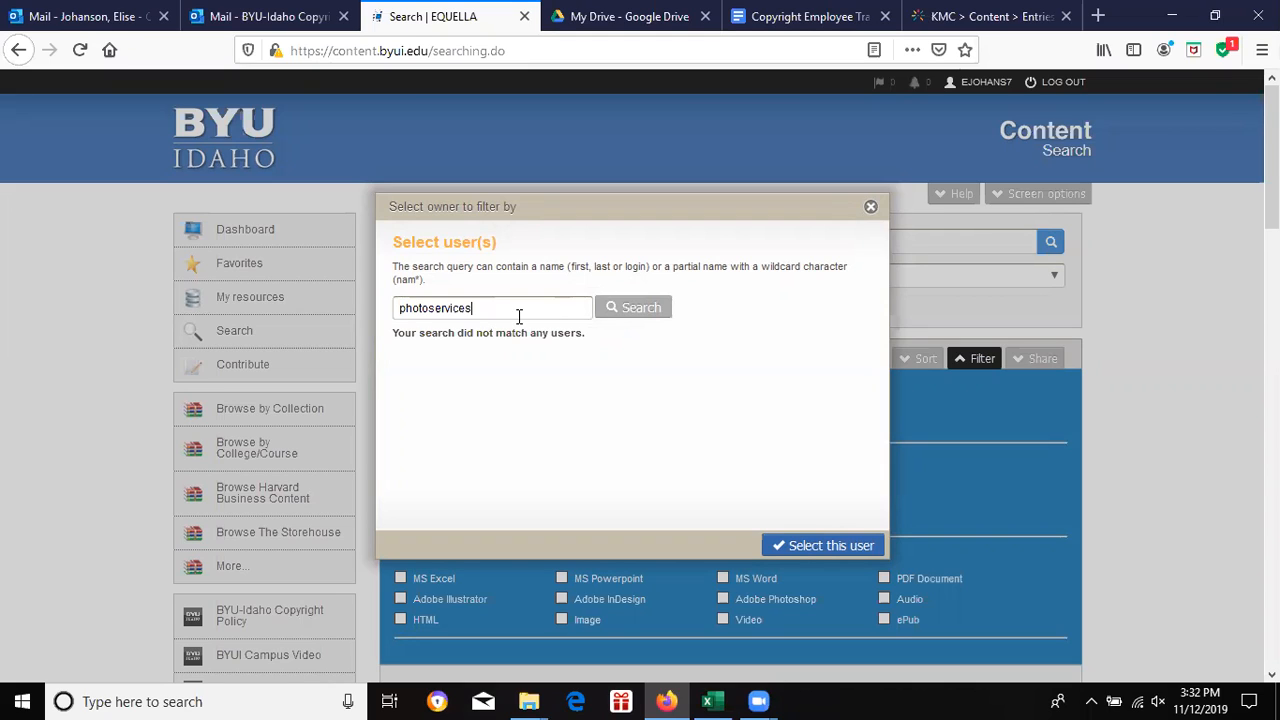
key(BackSpace)
key(BackSpace)
key(BackSpace)
key(BackSpace)
key(BackSpace)
key(BackSpace)
key(BackSpace)
key(BackSpace)
key(BackSpace)
key(BackSpace)
key(BackSpace)
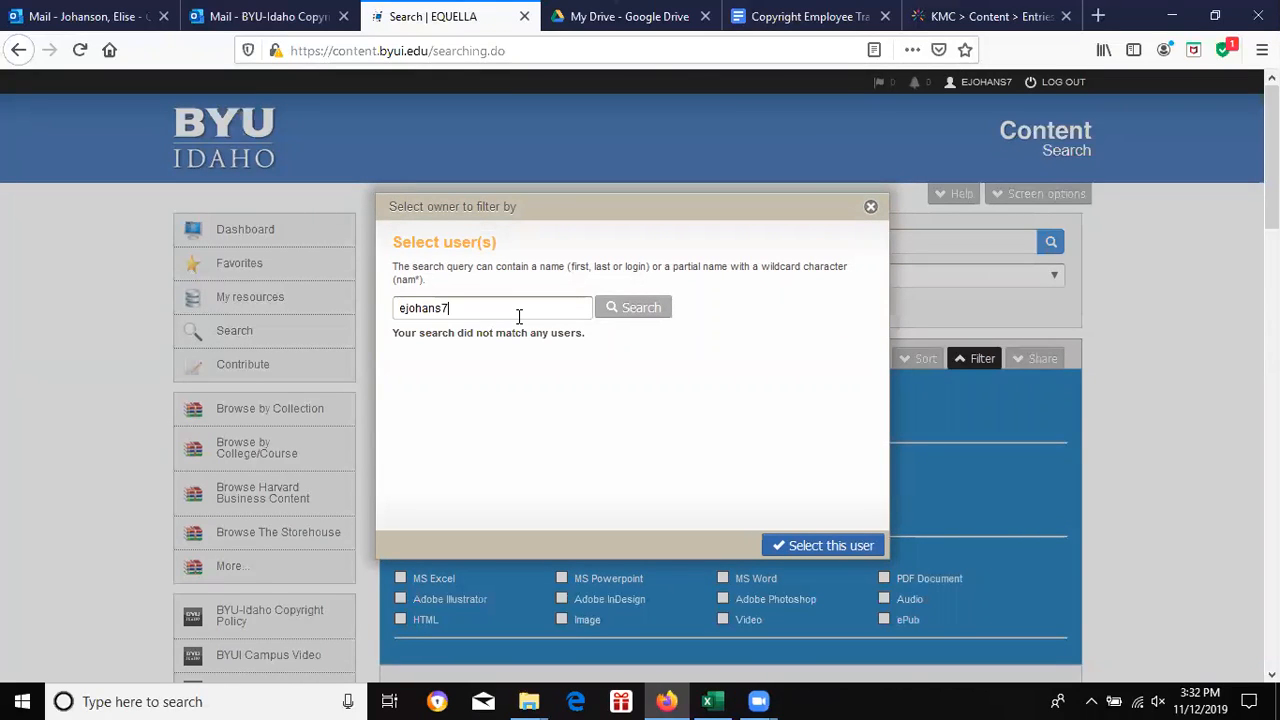
key(Return)
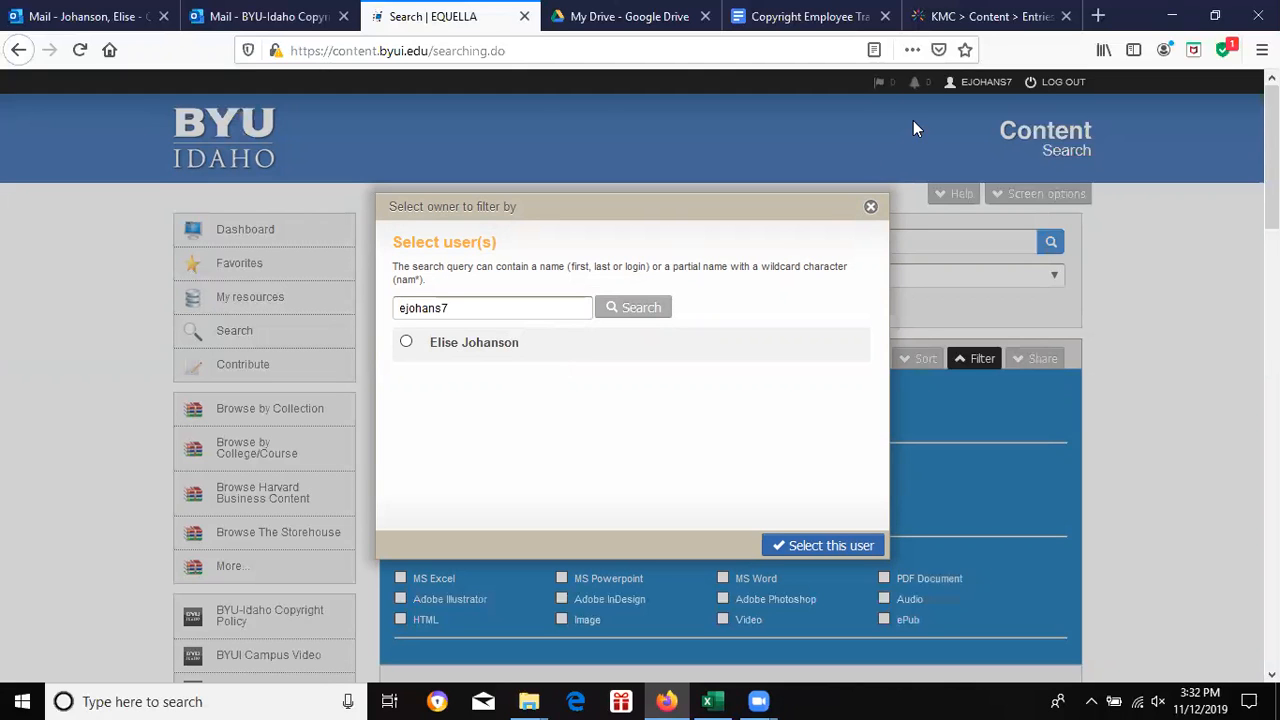
Step: Compare the PhotoServices sheet's A6 lecture name with the GESCI 101 9-20-19 Kaltura entry
click(708, 701)
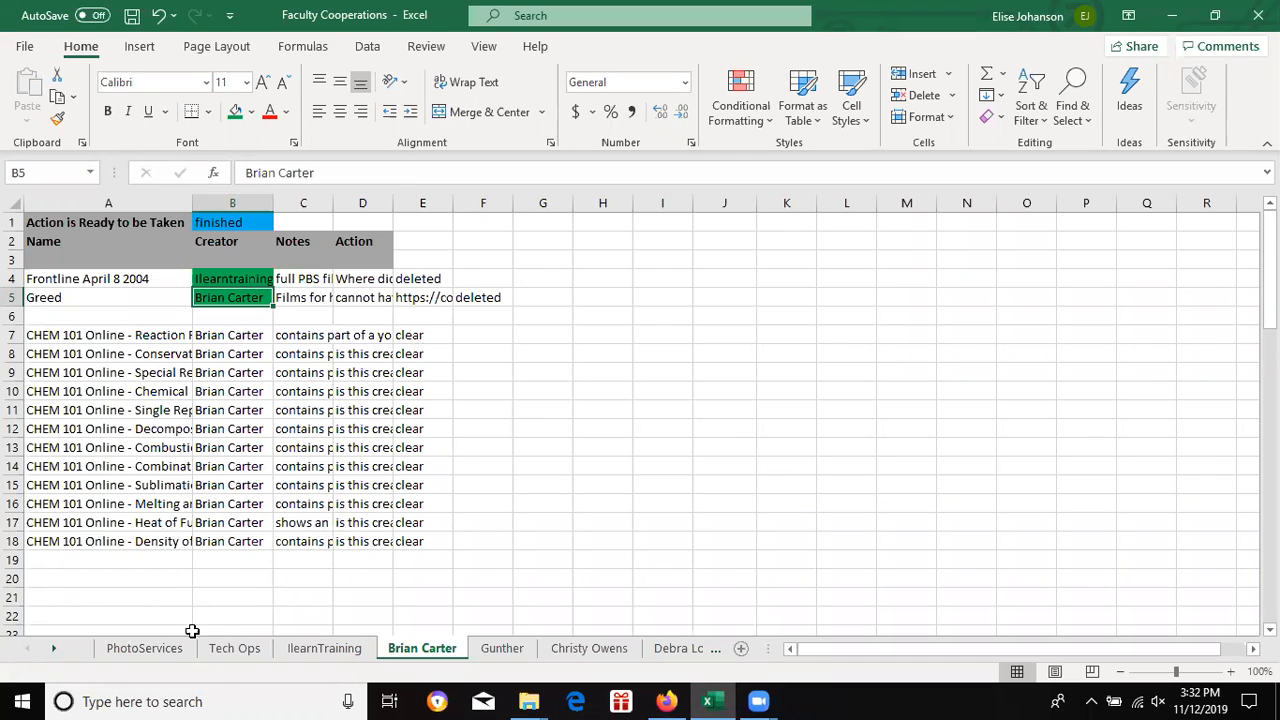
click(145, 648)
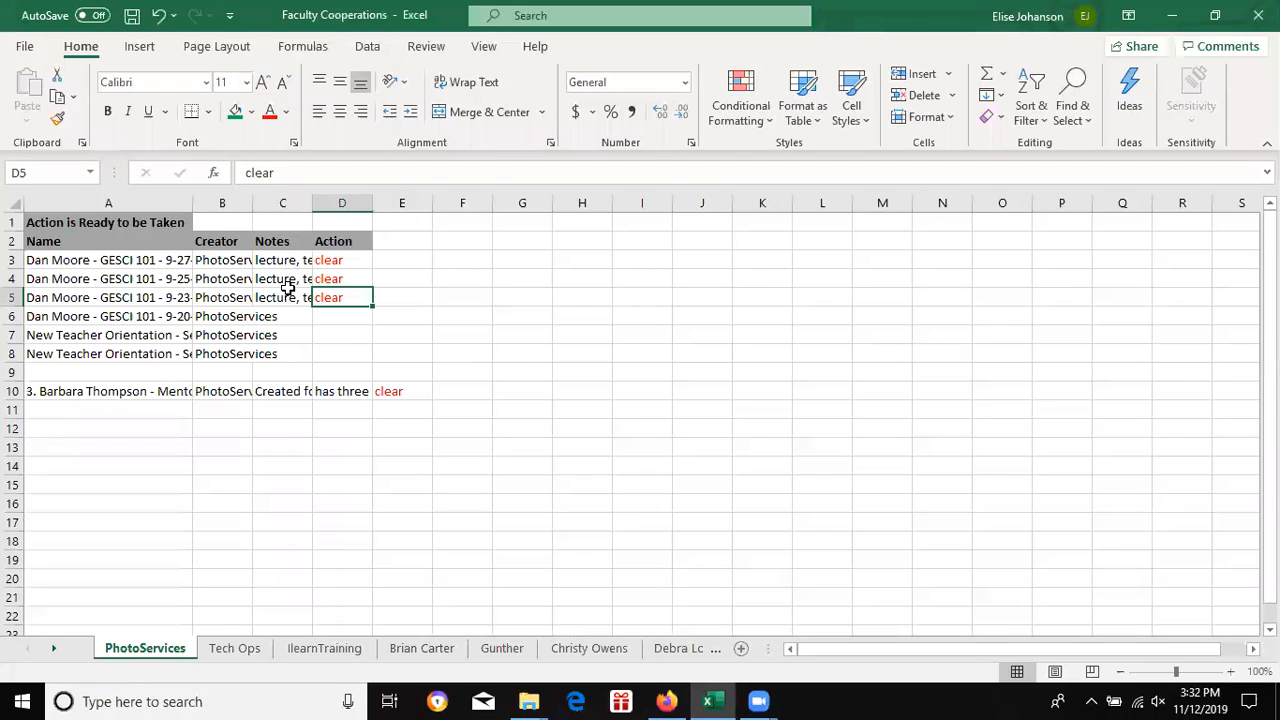
click(174, 316)
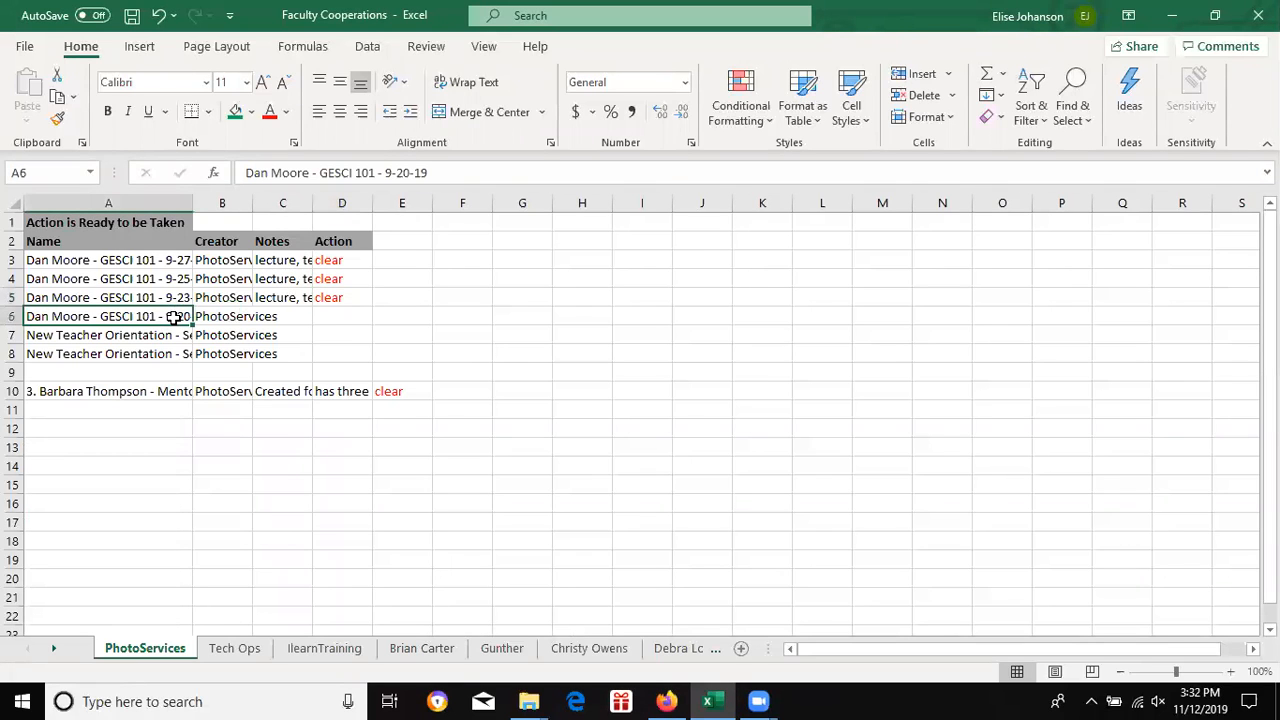
click(665, 701)
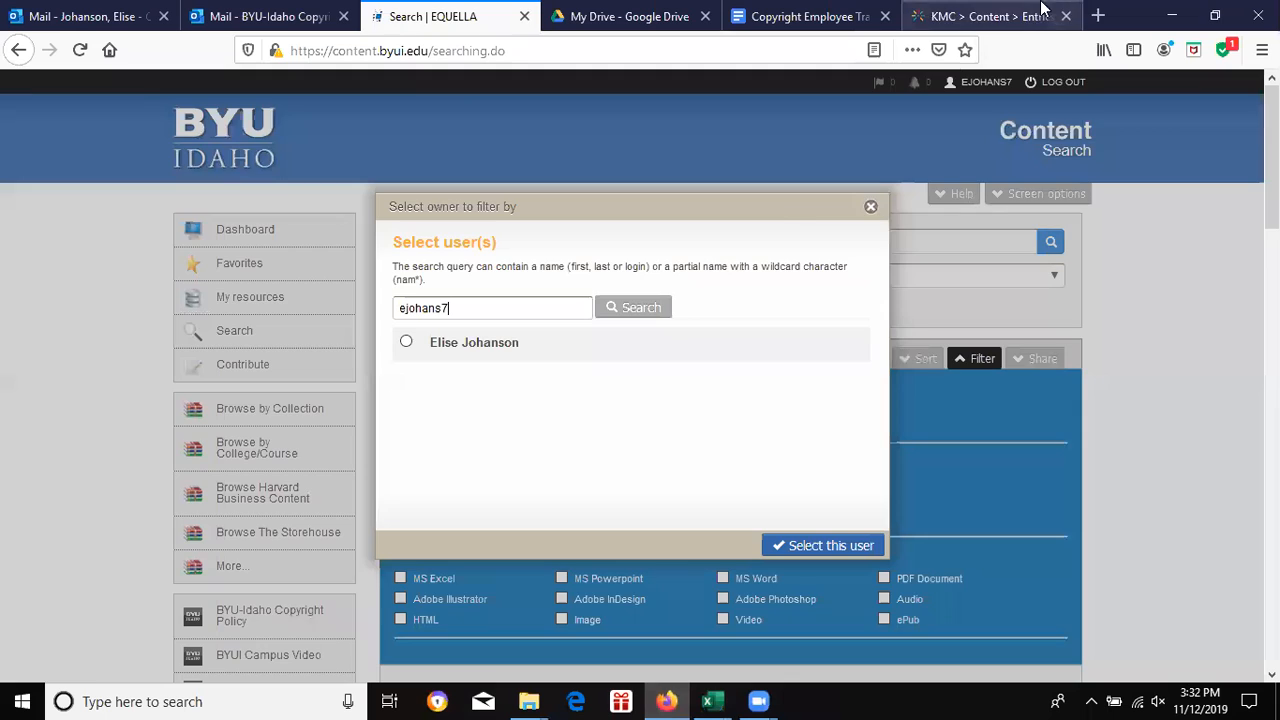
click(1010, 14)
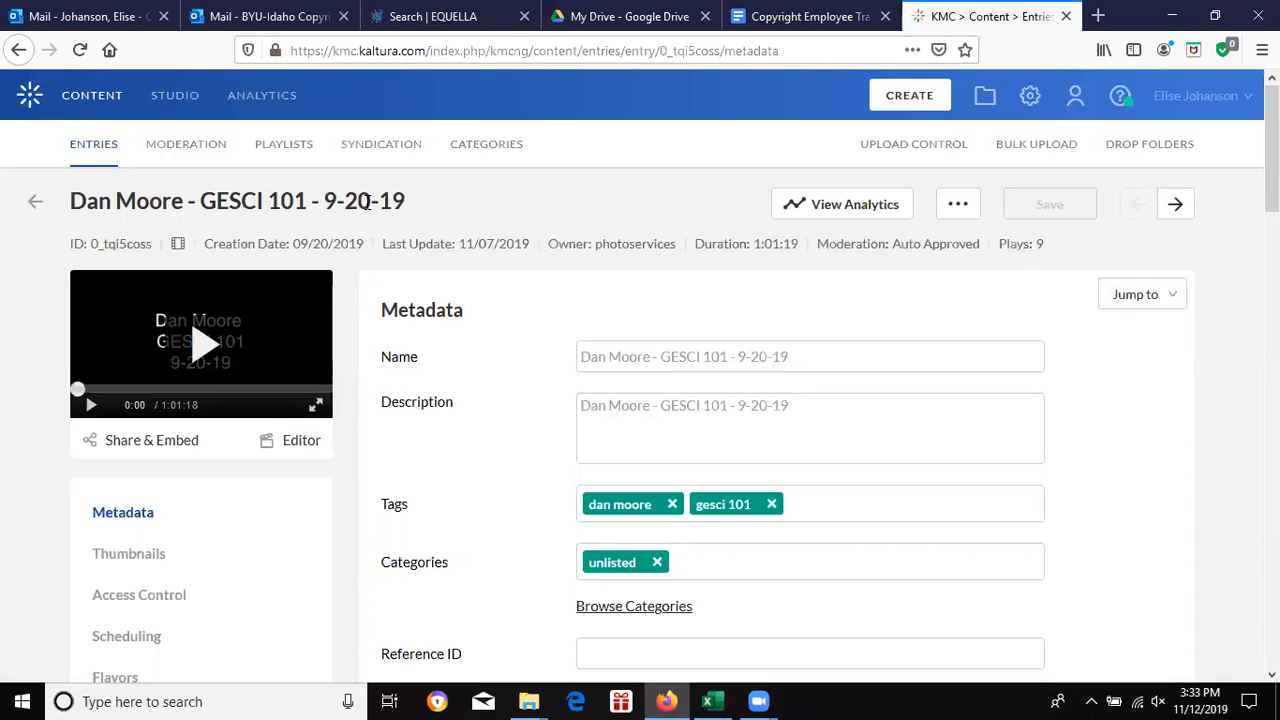
click(708, 701)
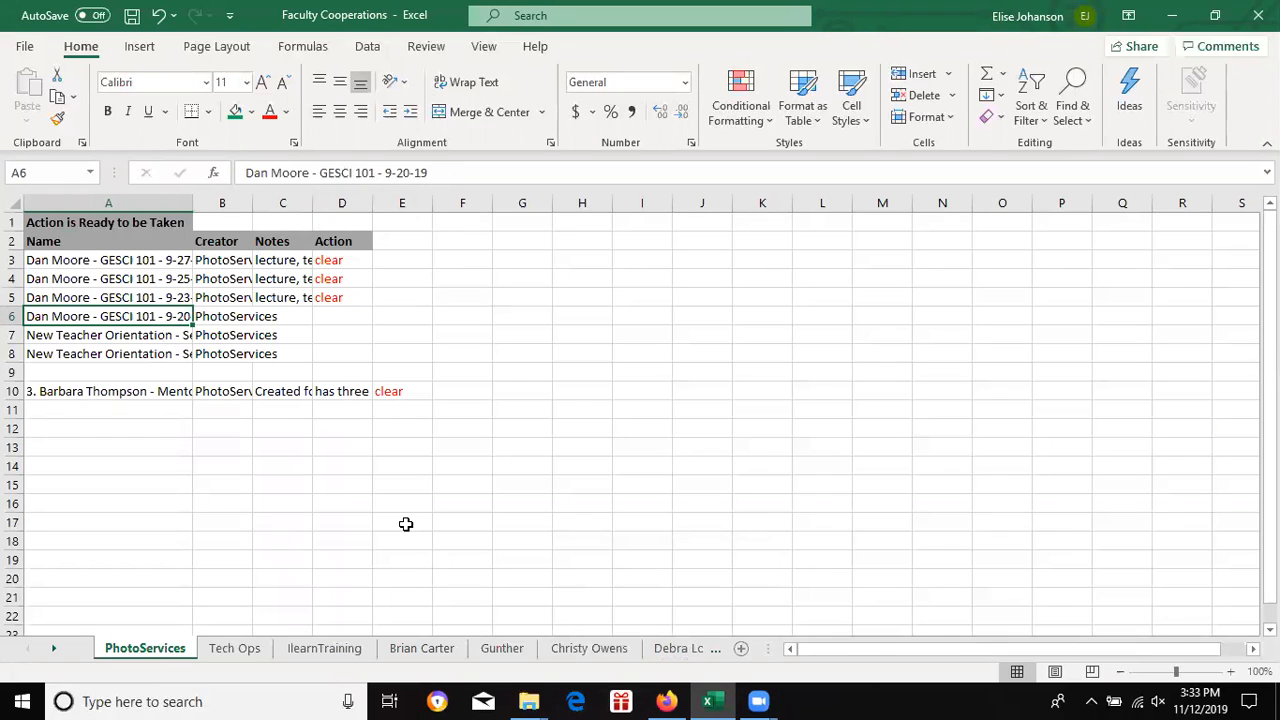
Step: Inspect the lecture row's creator (B6), name (A6) and empty notes (C6), then return to Kaltura
click(229, 316)
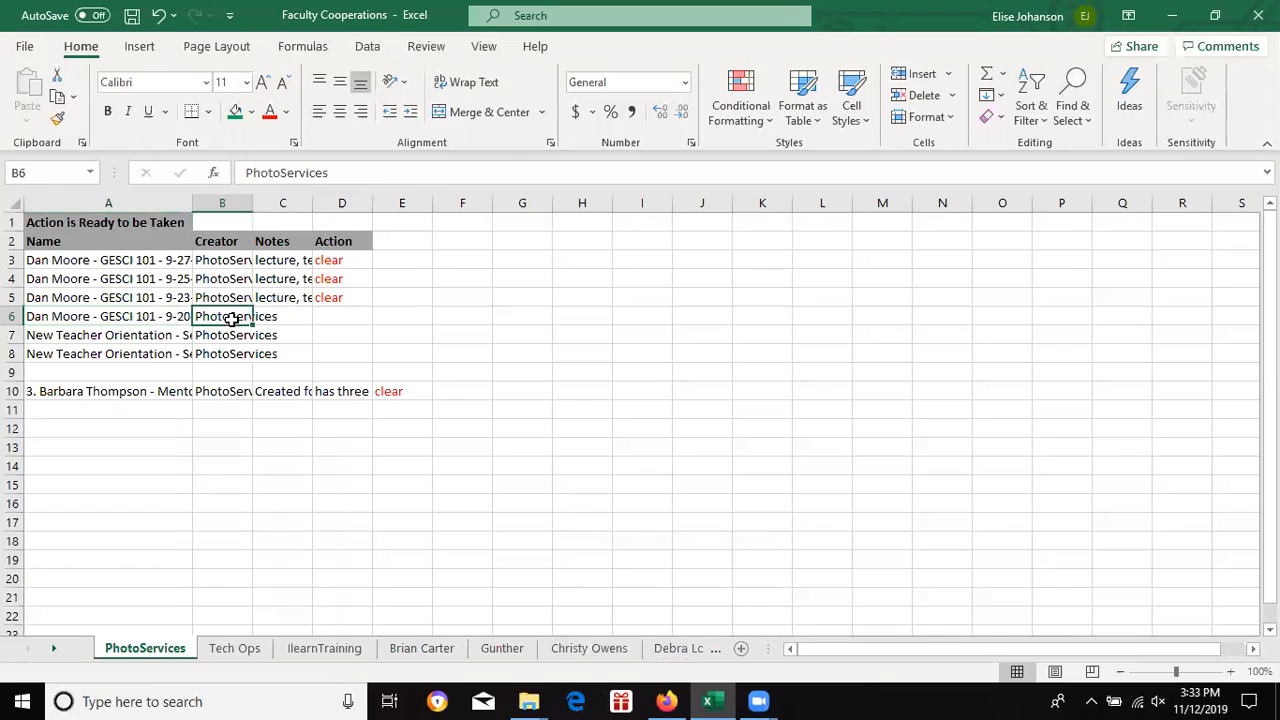
click(160, 314)
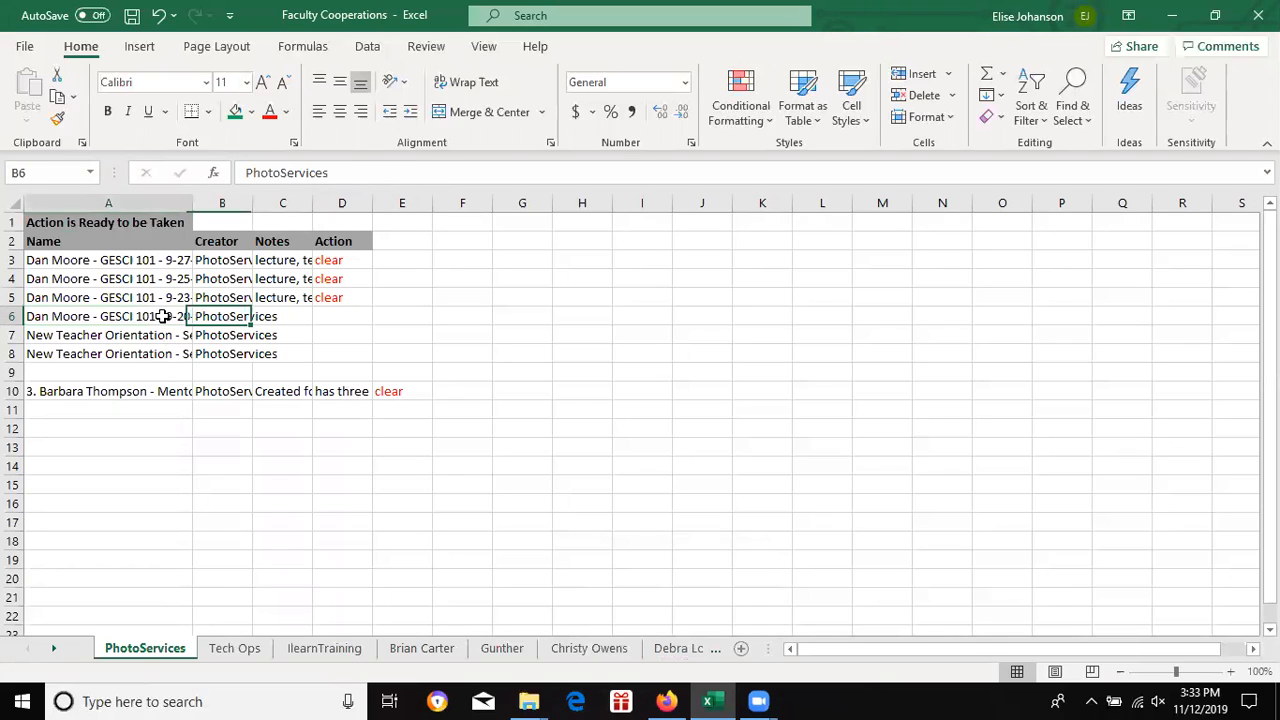
click(293, 322)
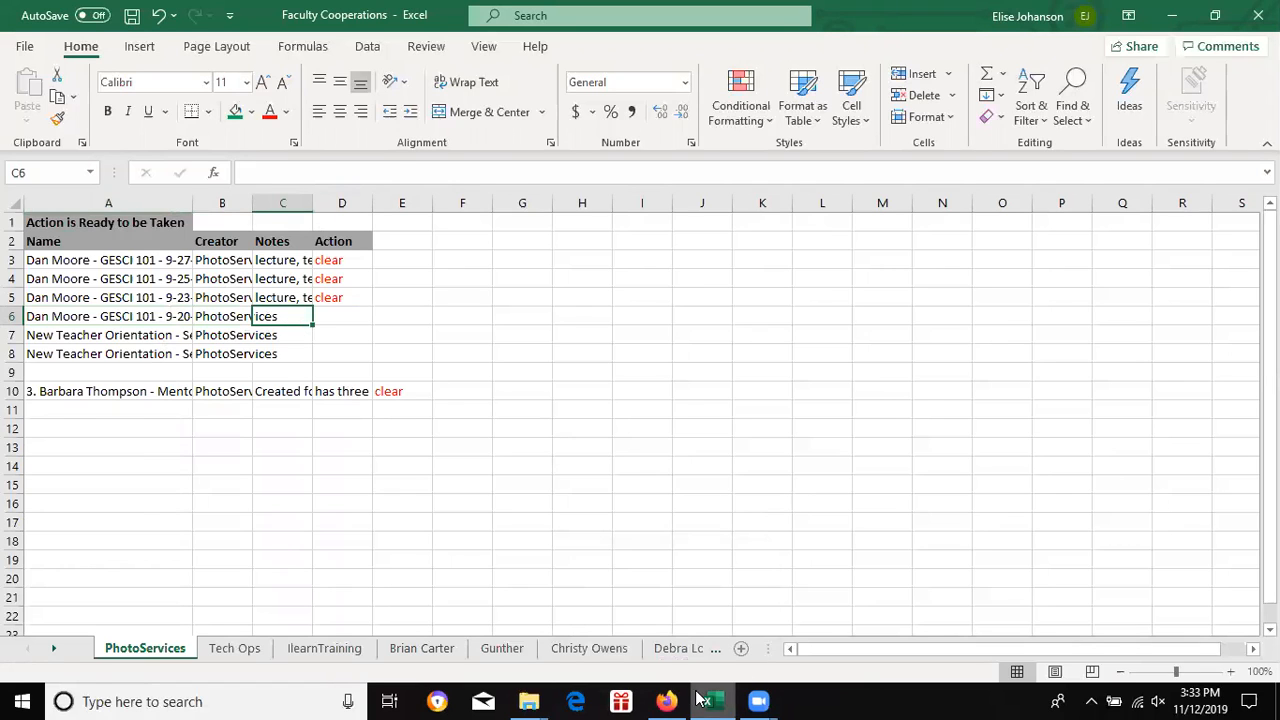
click(666, 701)
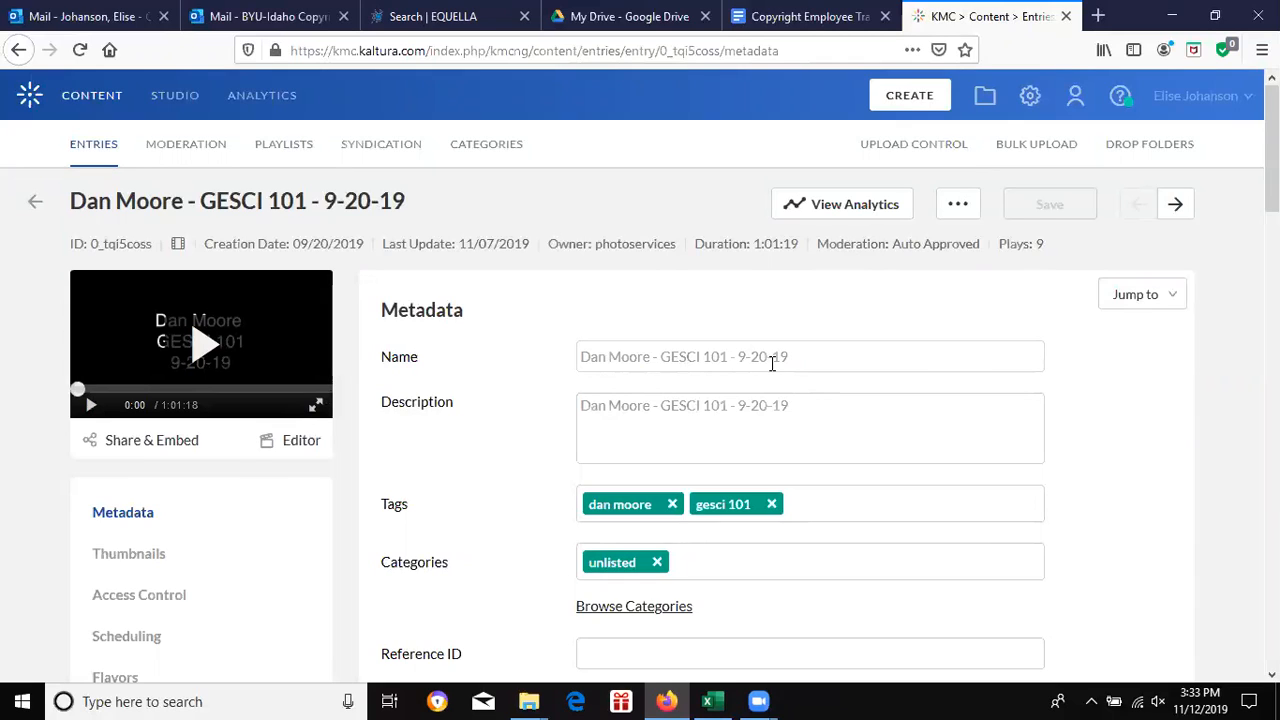
Step: Switch the GESCI 101 9-20-19 player to full screen and start playback
click(318, 406)
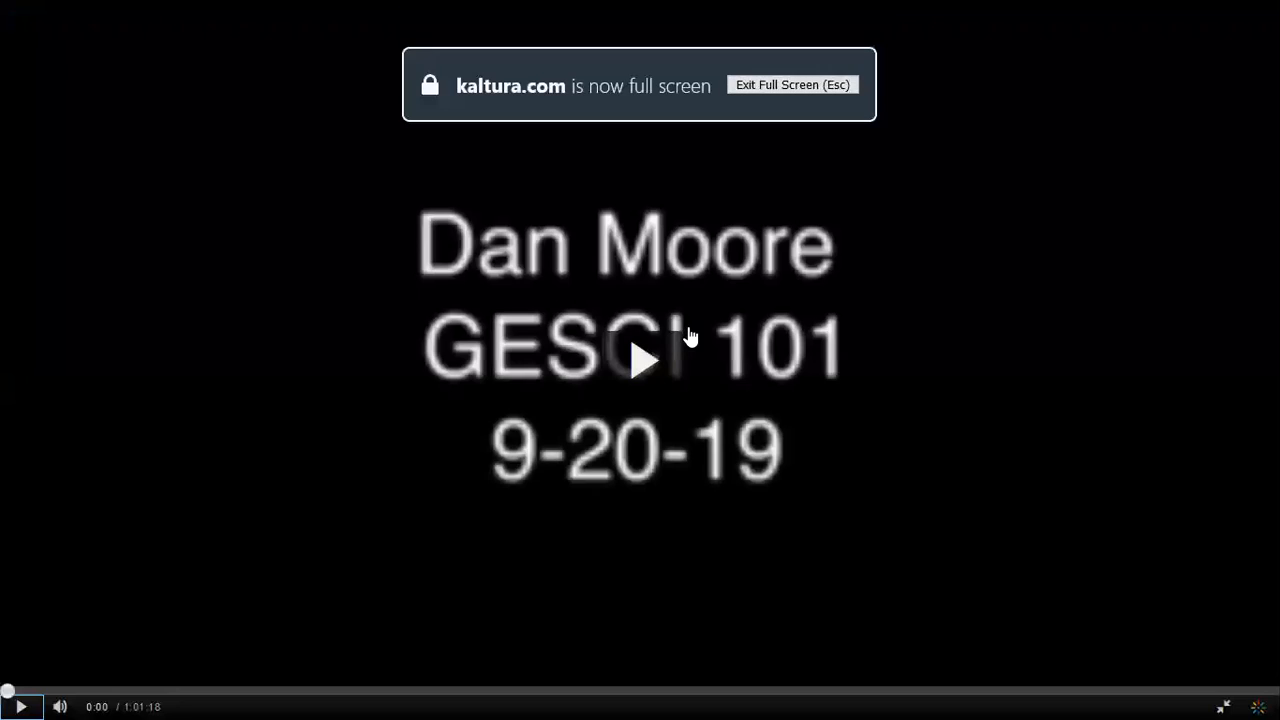
click(673, 360)
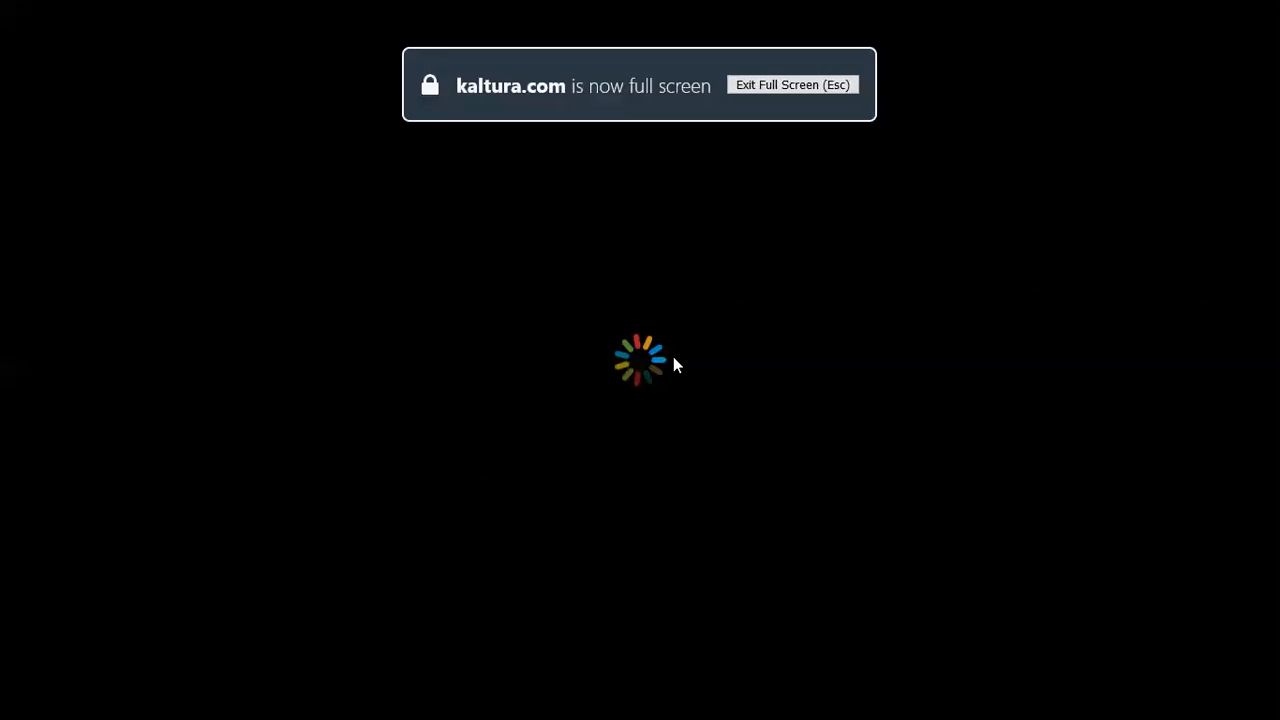
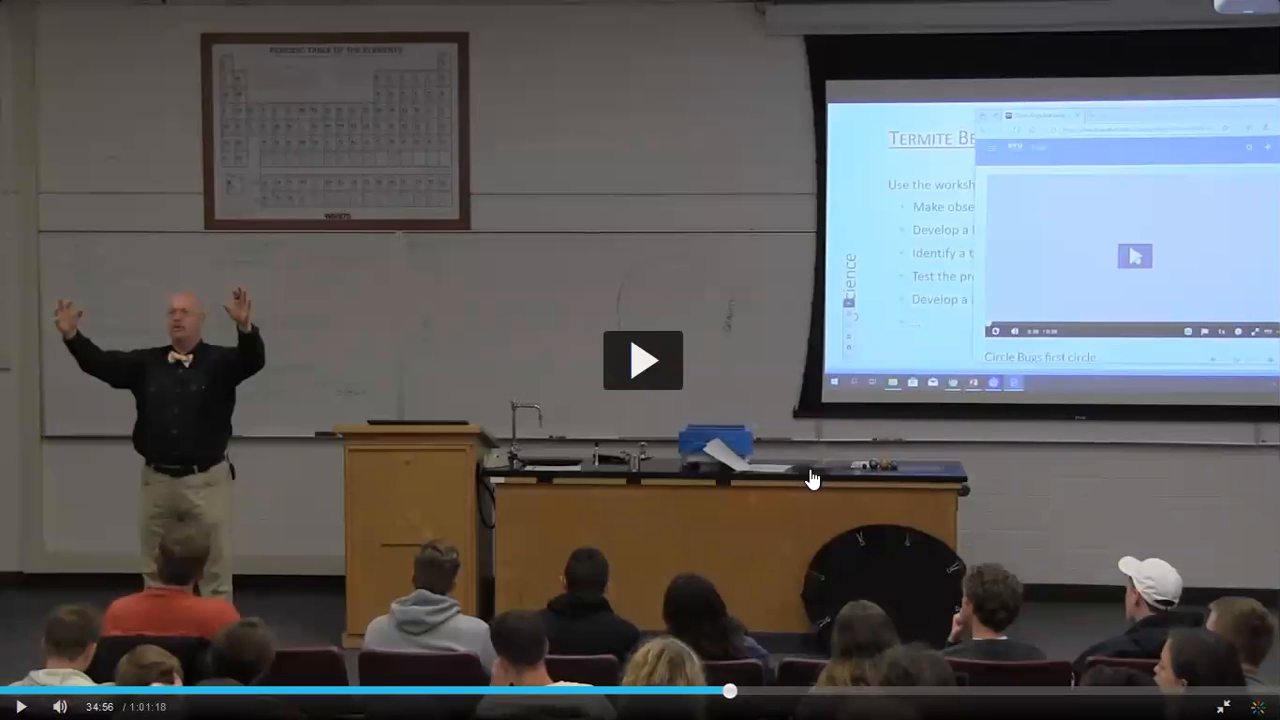
Step: Skip through the GESCI 101 9-20-19 lecture to 1:00:34 of 1:01:18, then exit full screen
click(846, 691)
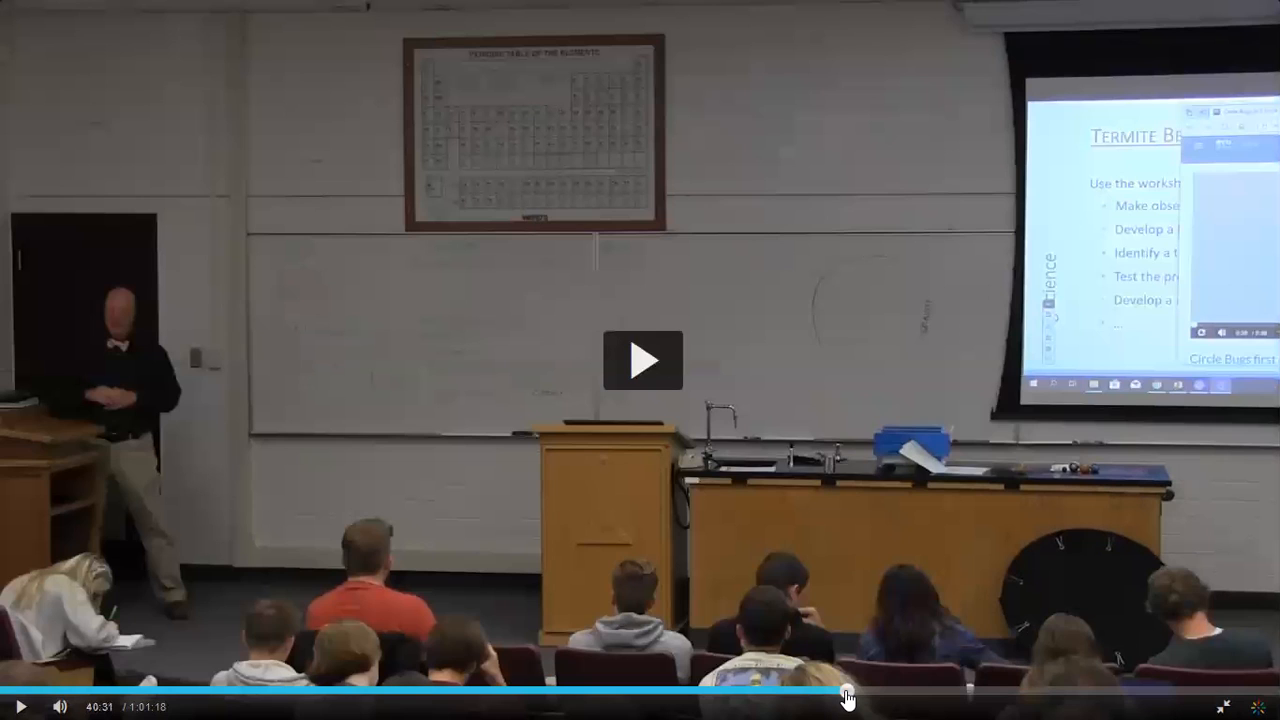
click(929, 699)
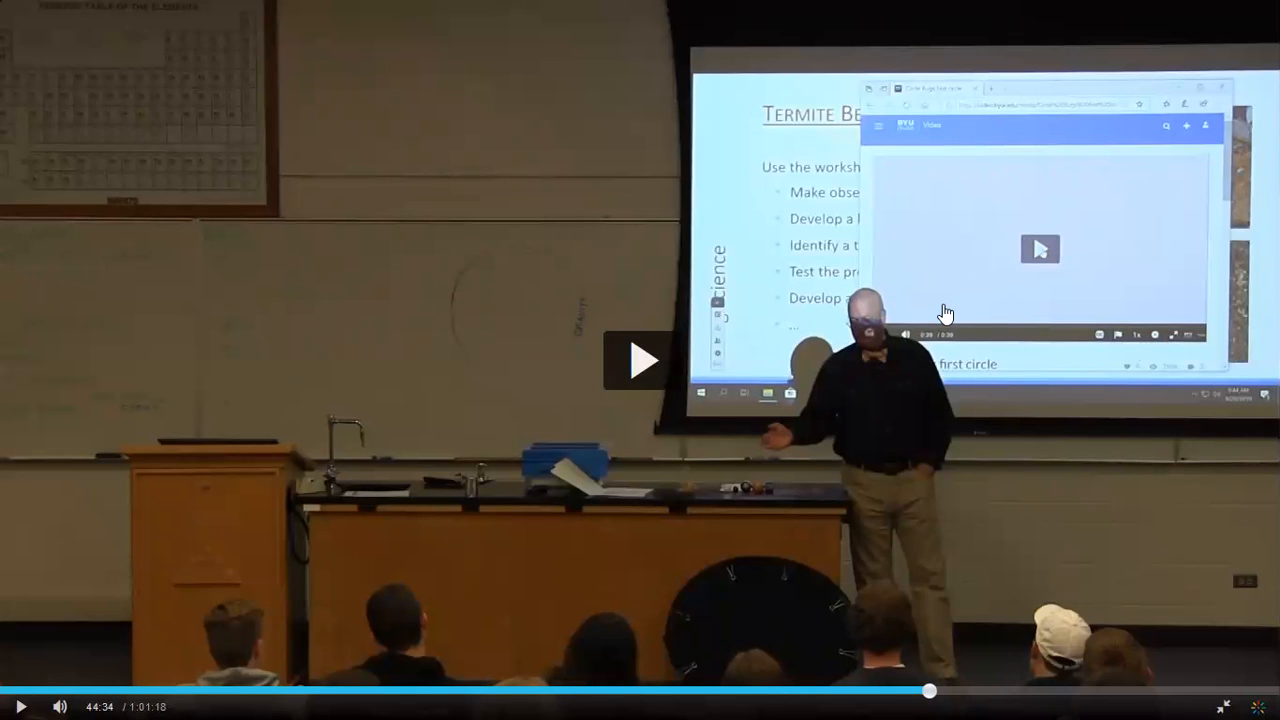
click(1048, 690)
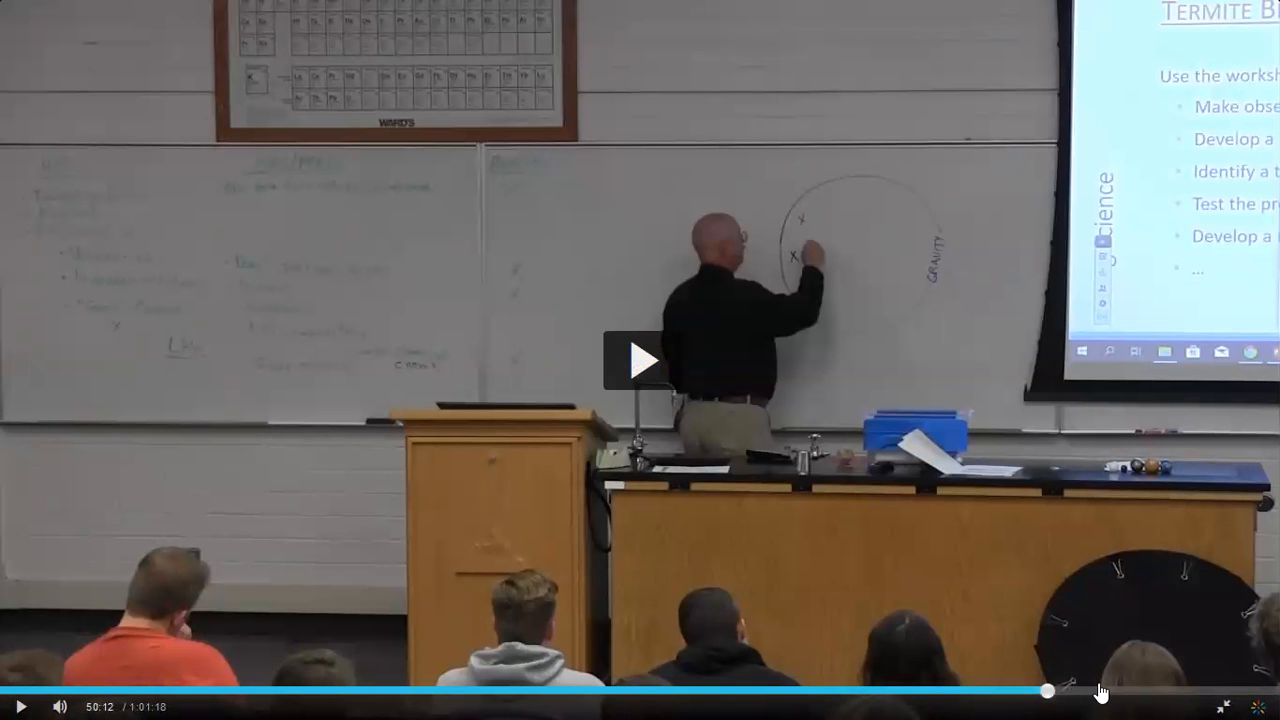
click(1236, 690)
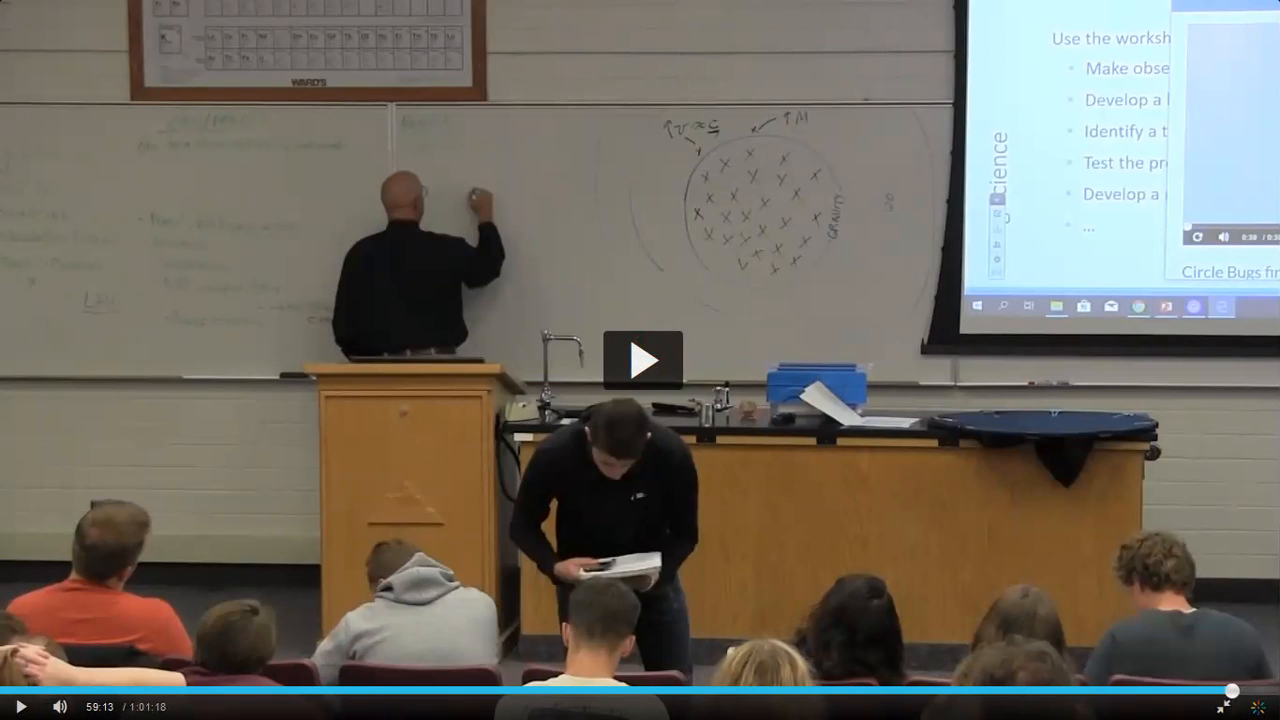
click(1262, 690)
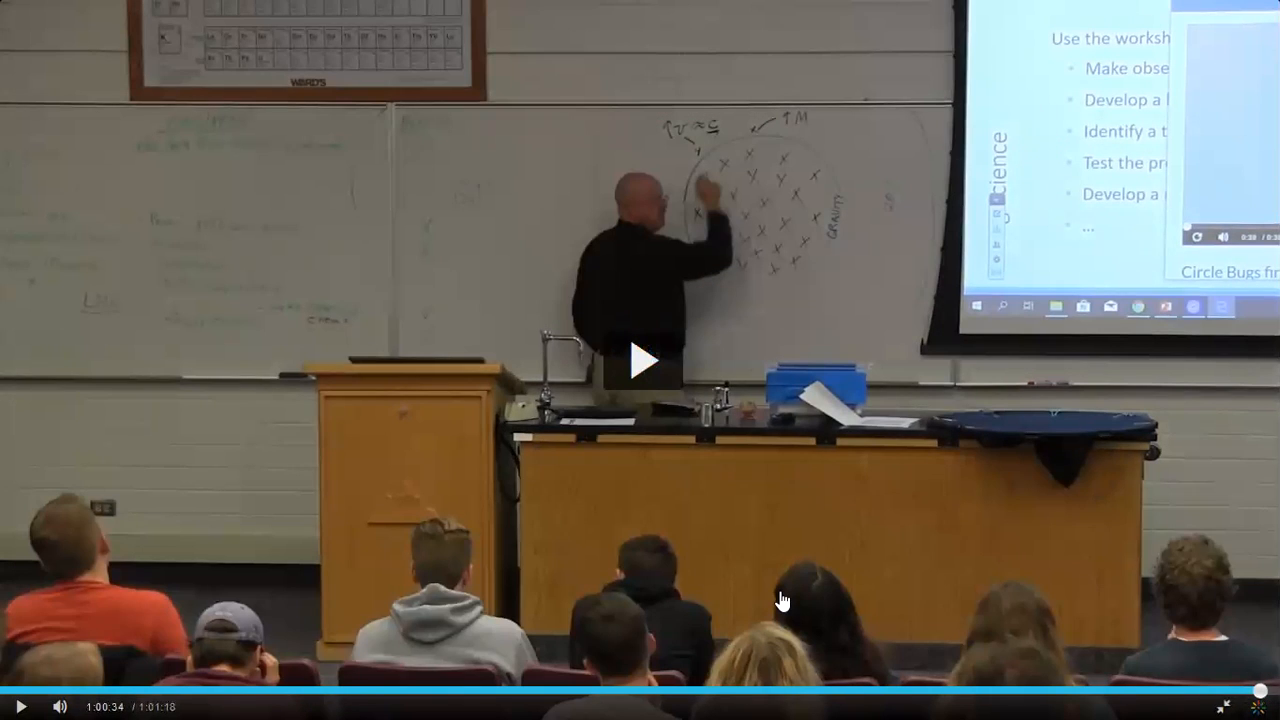
key(Escape)
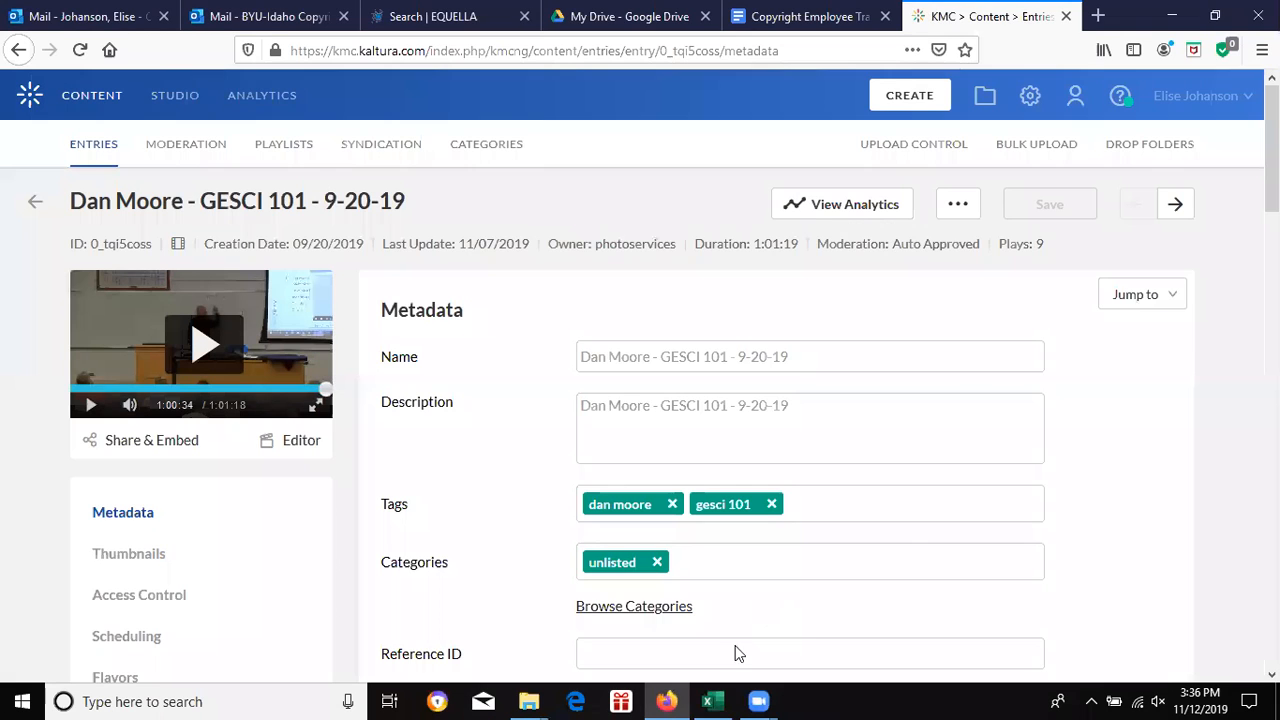
Step: In C6, enter the note 'lecture, teacher uses videos but is analyzing them and using them for learning'
click(720, 699)
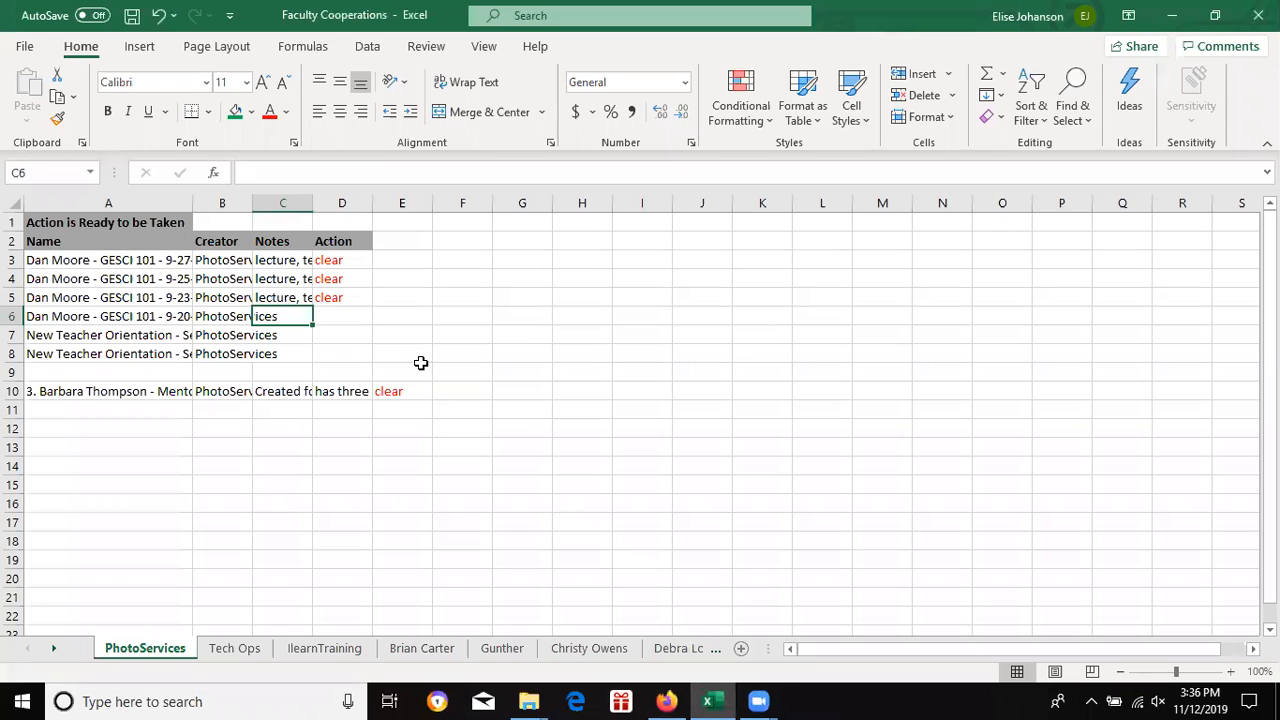
text(lecture, teacher uses videos but is analyzing them and using them for learning)
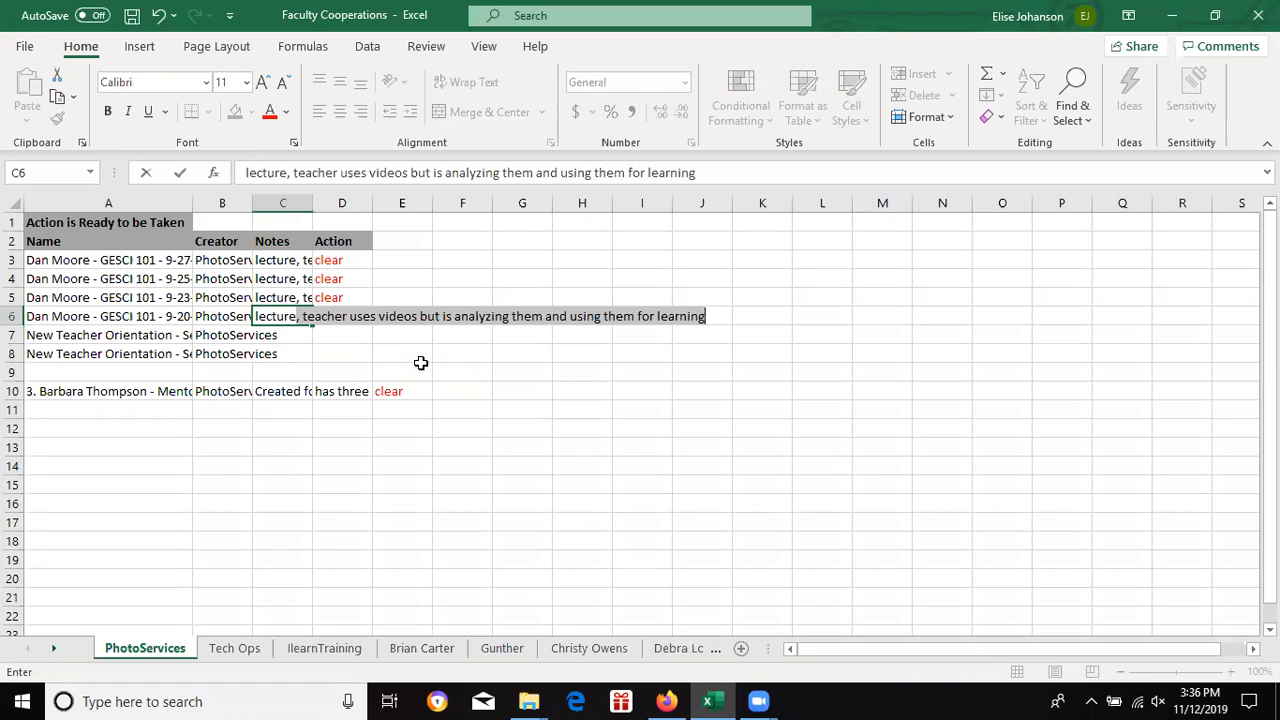
key(Tab)
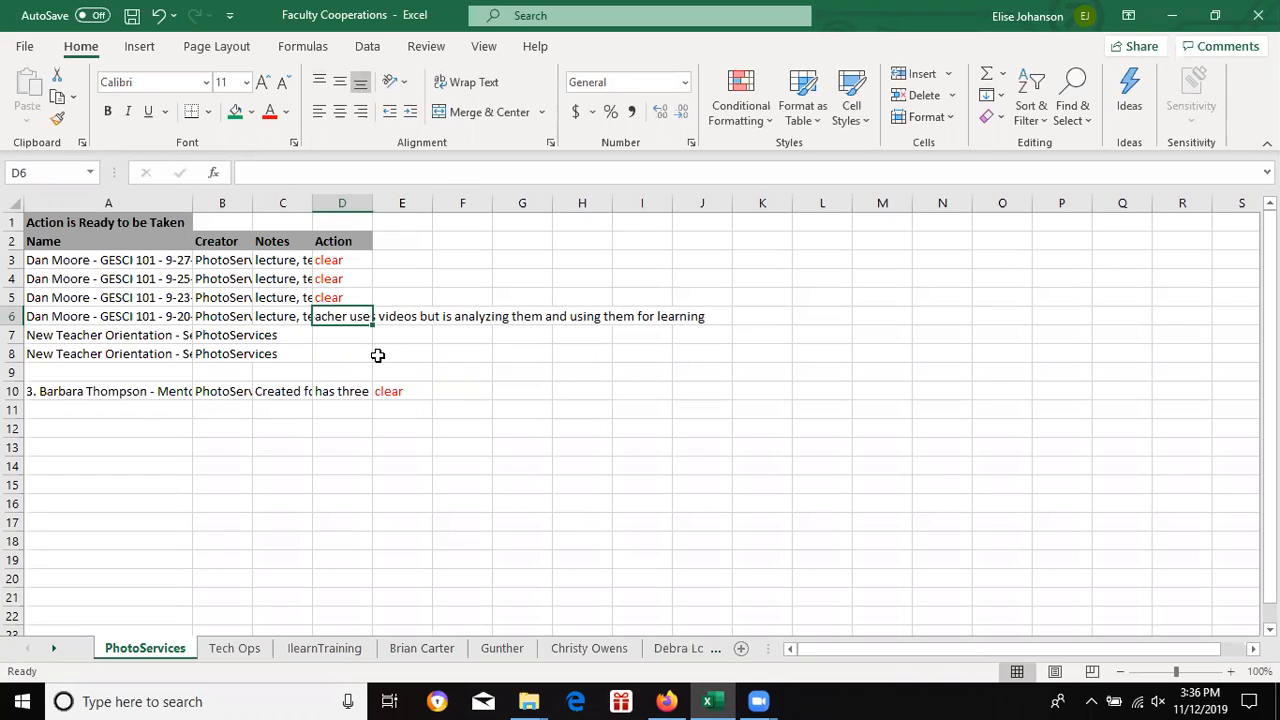
click(665, 701)
click(224, 12)
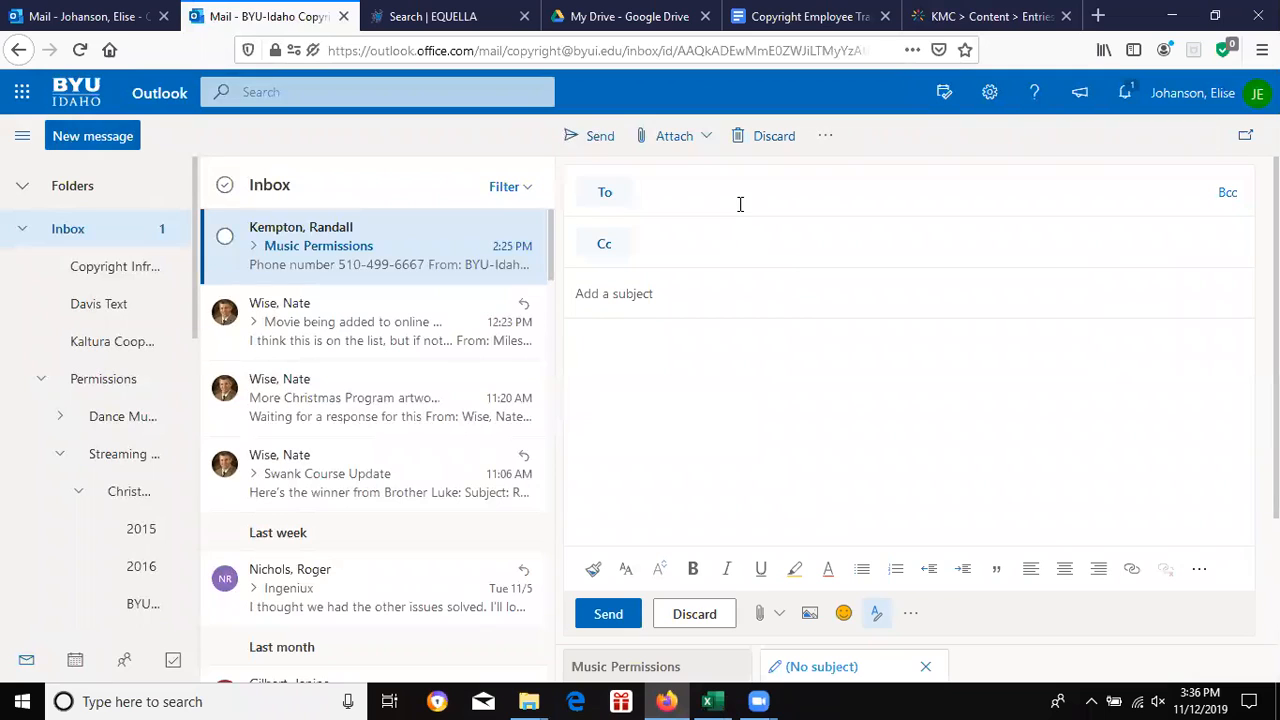
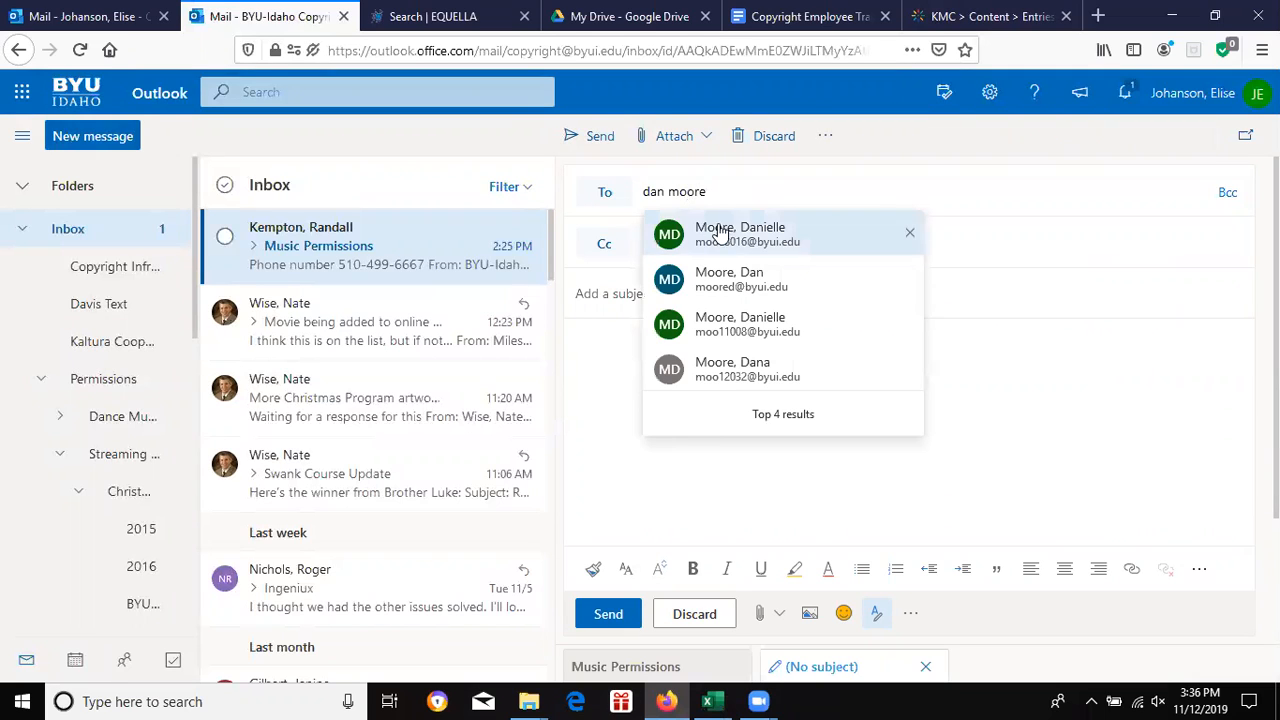
Step: Address a new message to the instructor, subject 'Kaltura Resource', and begin a greeting mentioning some questions
click(720, 283)
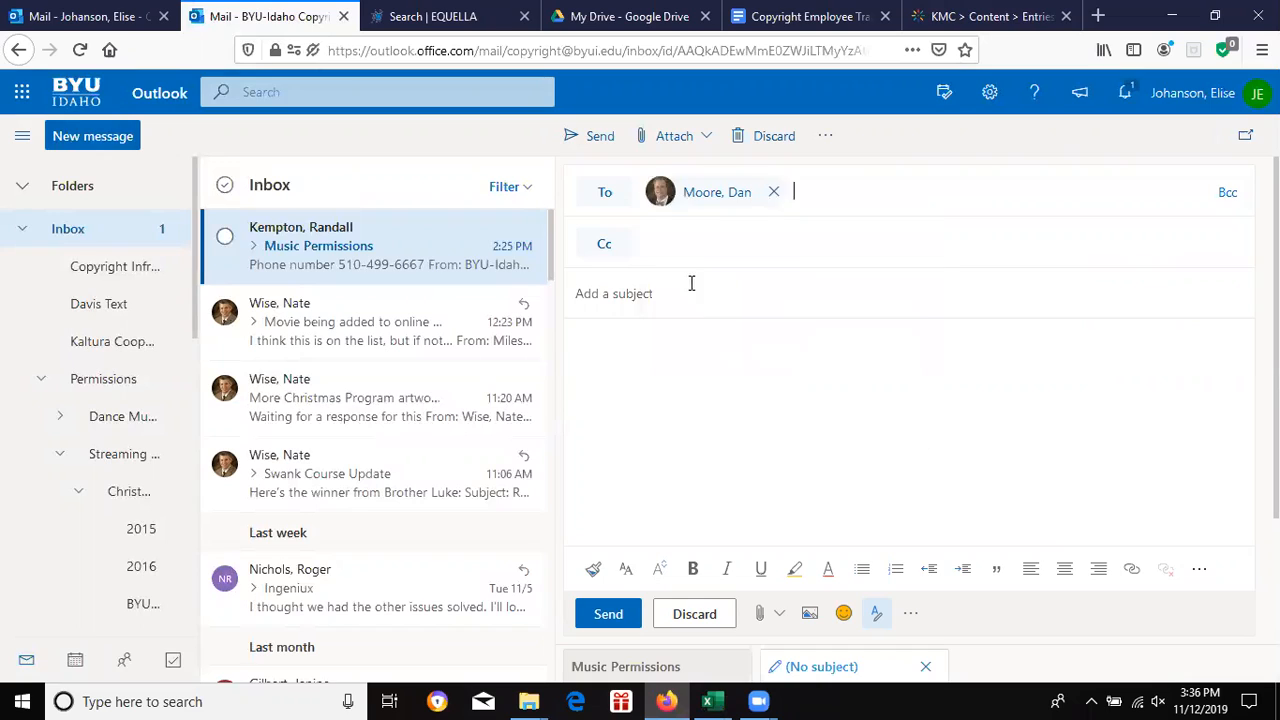
text(Kalt)
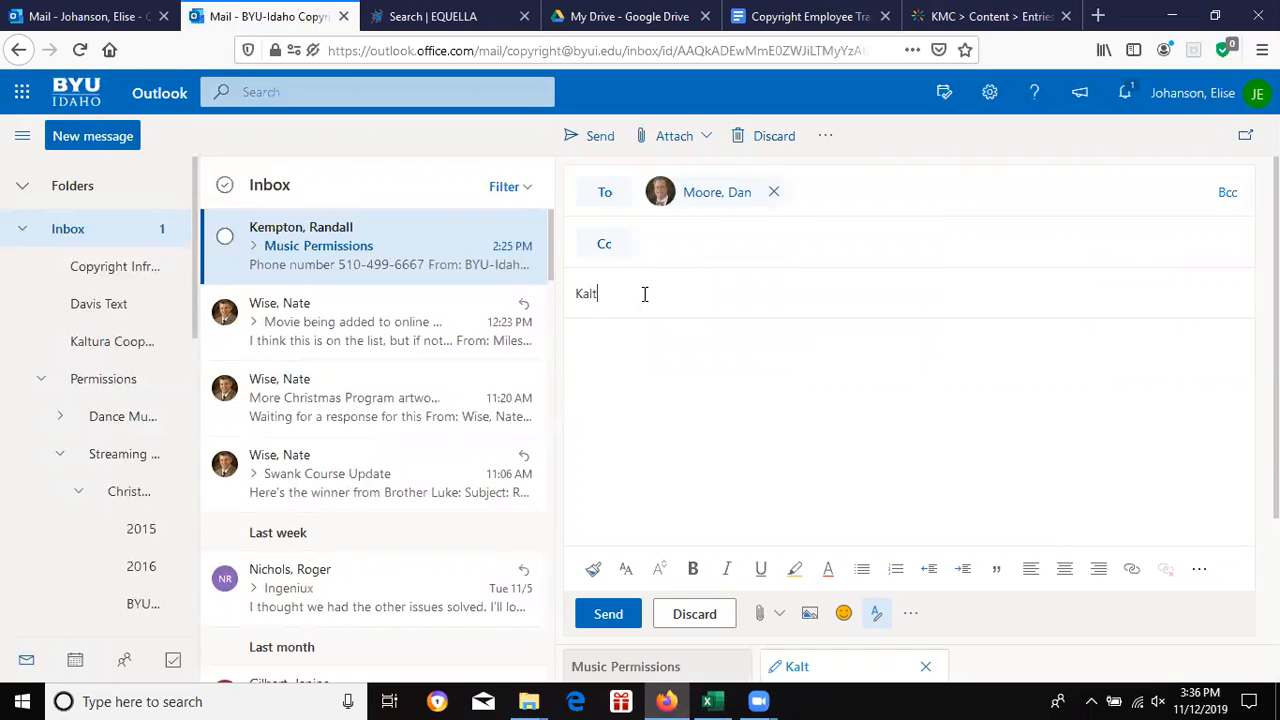
text(ura Resource)
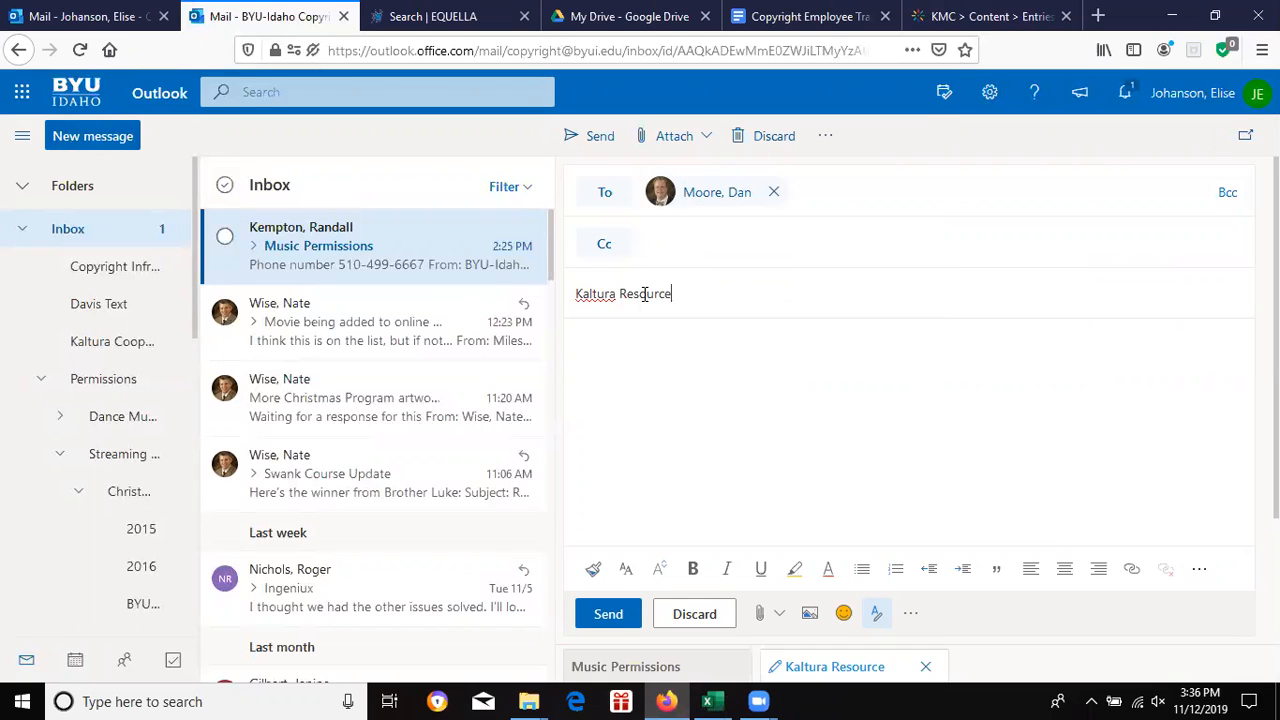
click(631, 361)
text(Dear Brother Moore,I as)
key(BackSpace)
key(BackSpace)
text(have)
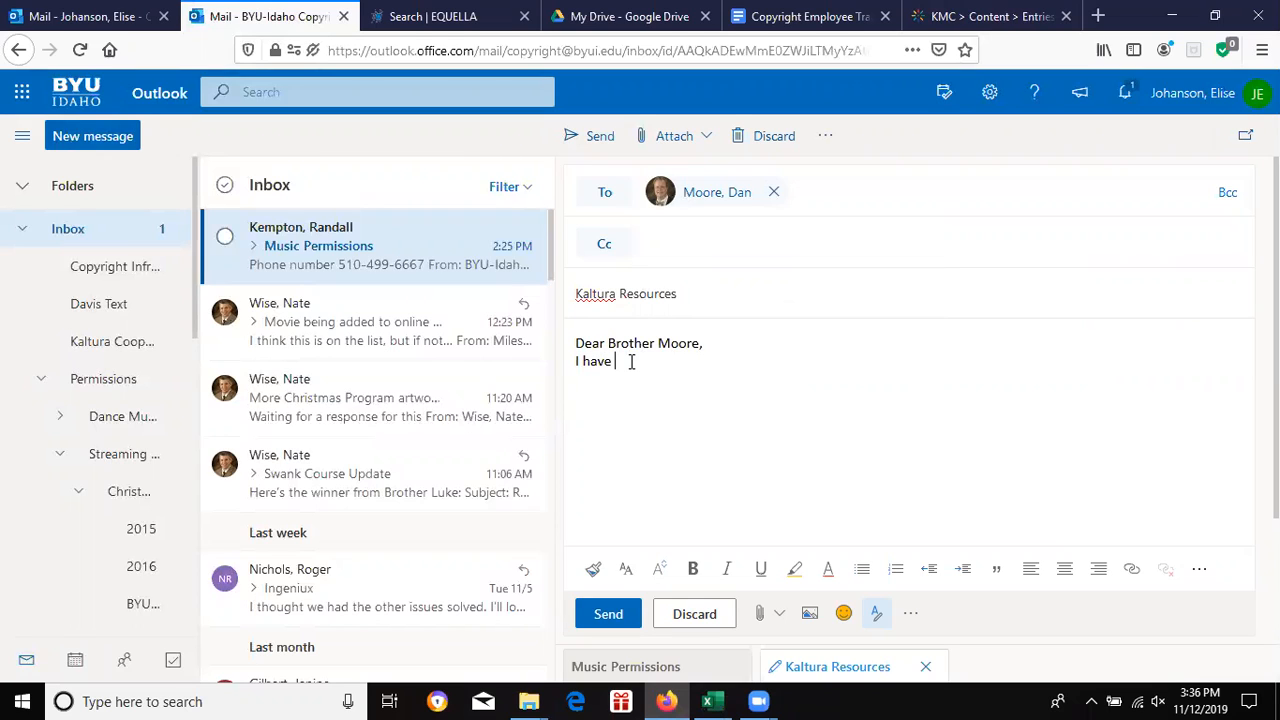
text( some questions)
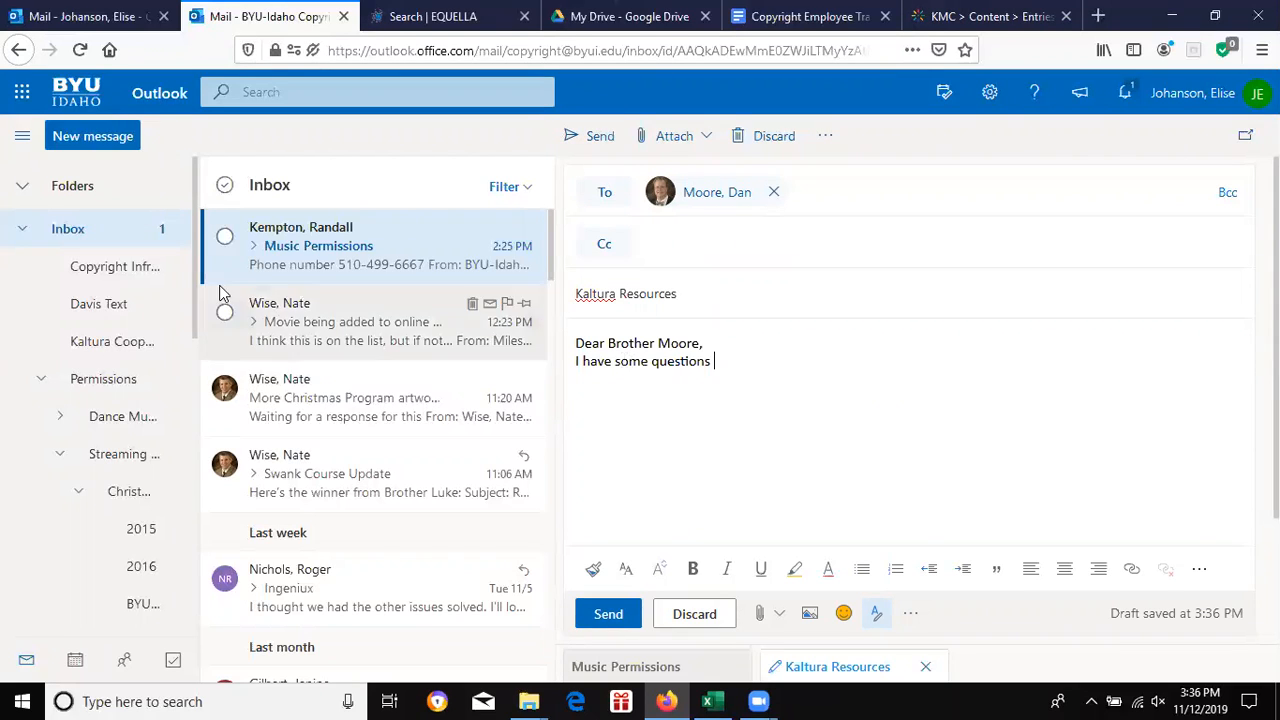
Step: Review the Kaltura Resource thread in Kaltura Cooperations, expanding the BYU-Idaho Copyright inquiry
click(130, 345)
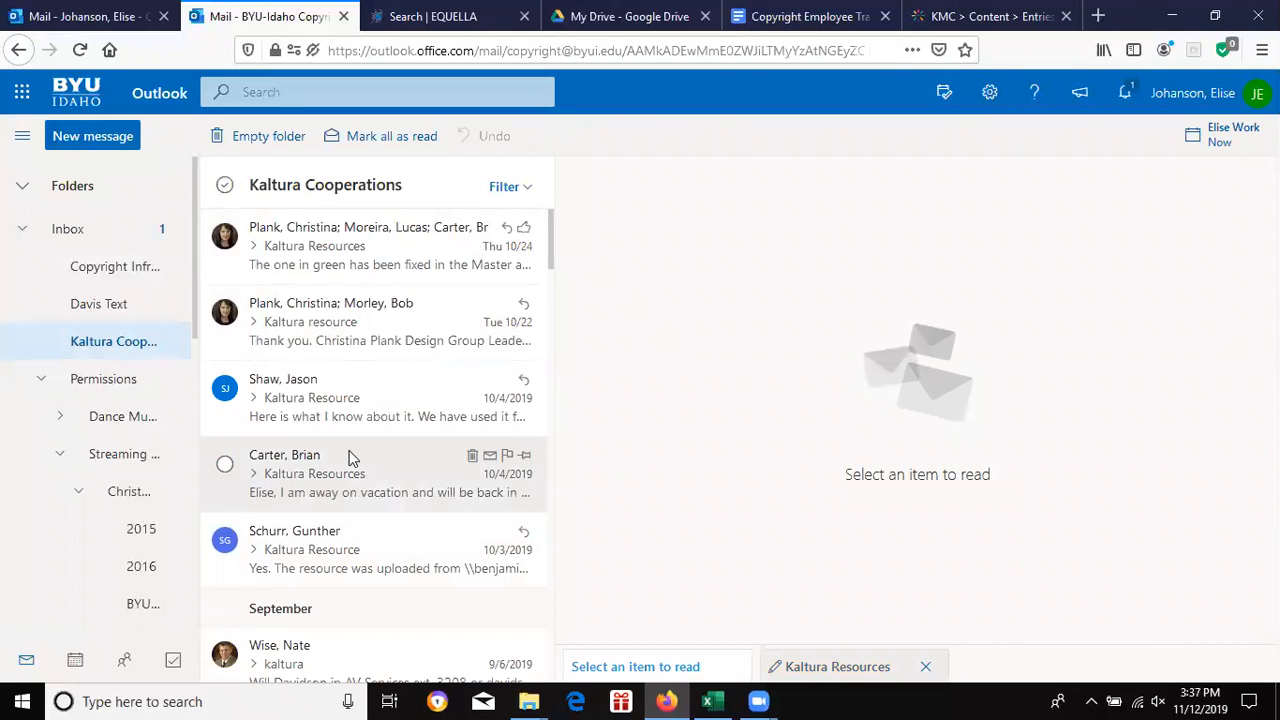
click(329, 537)
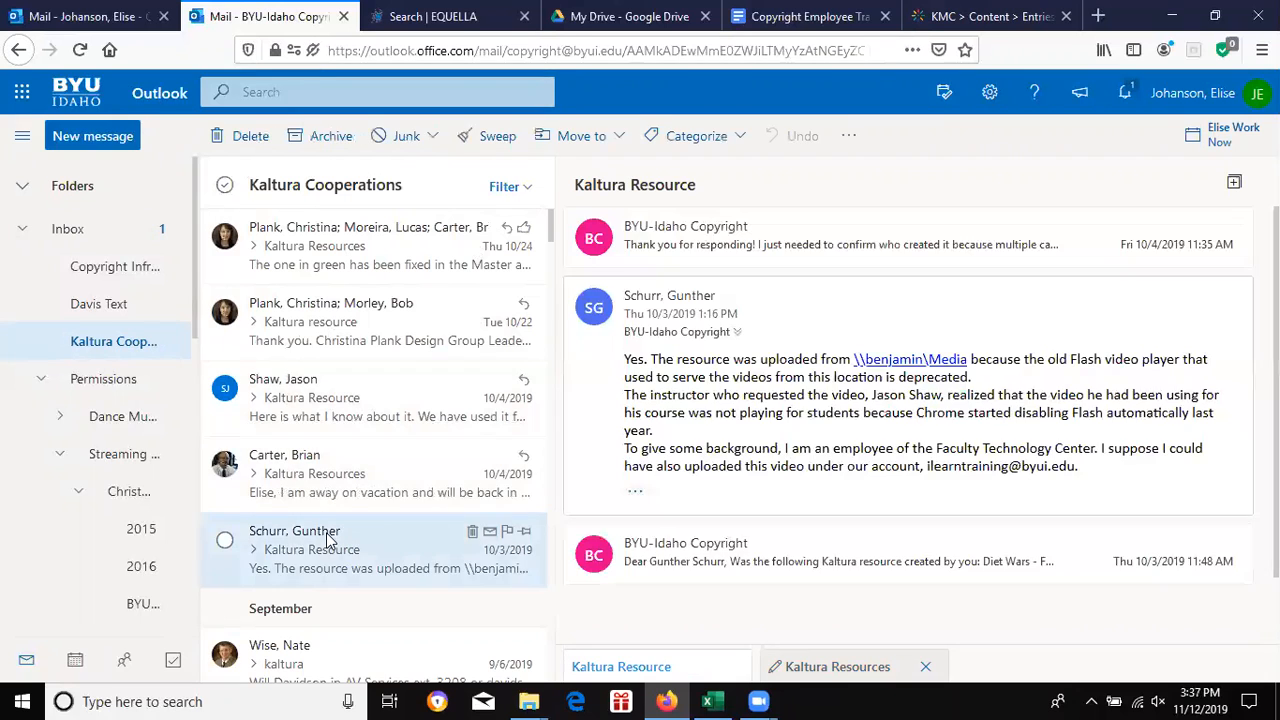
click(742, 560)
scroll(1000, 500, down, 2)
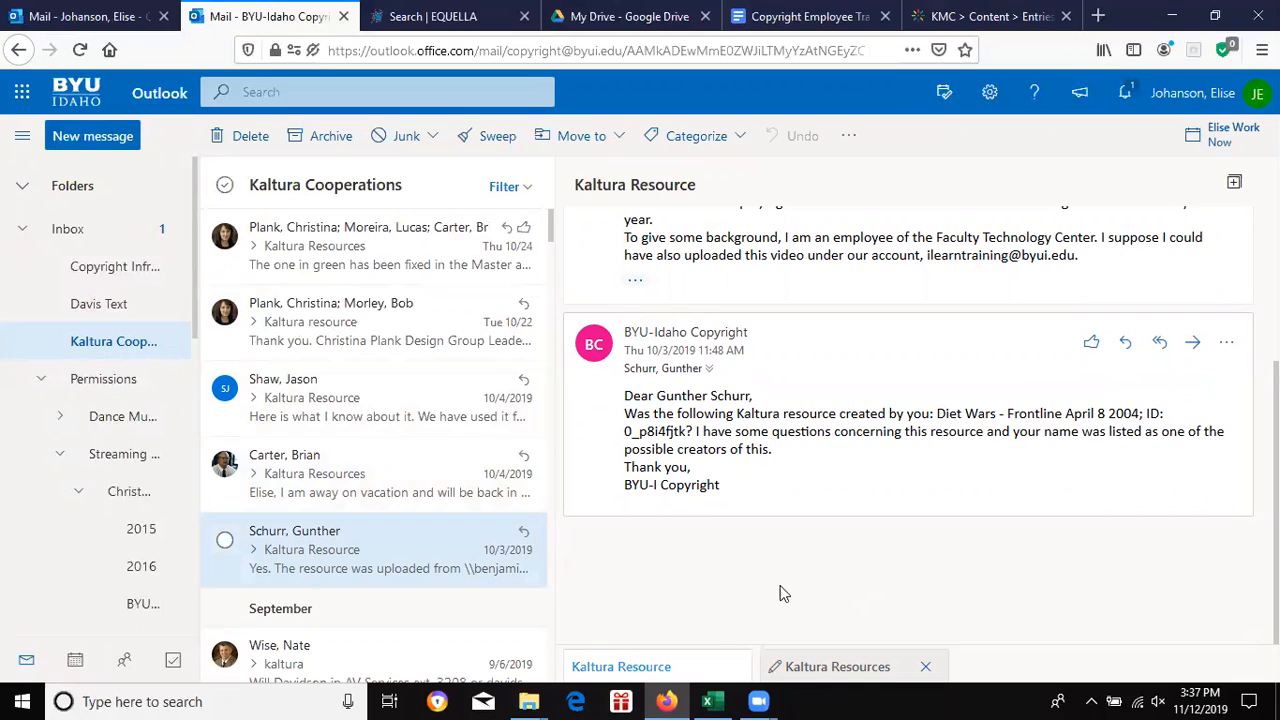
click(722, 701)
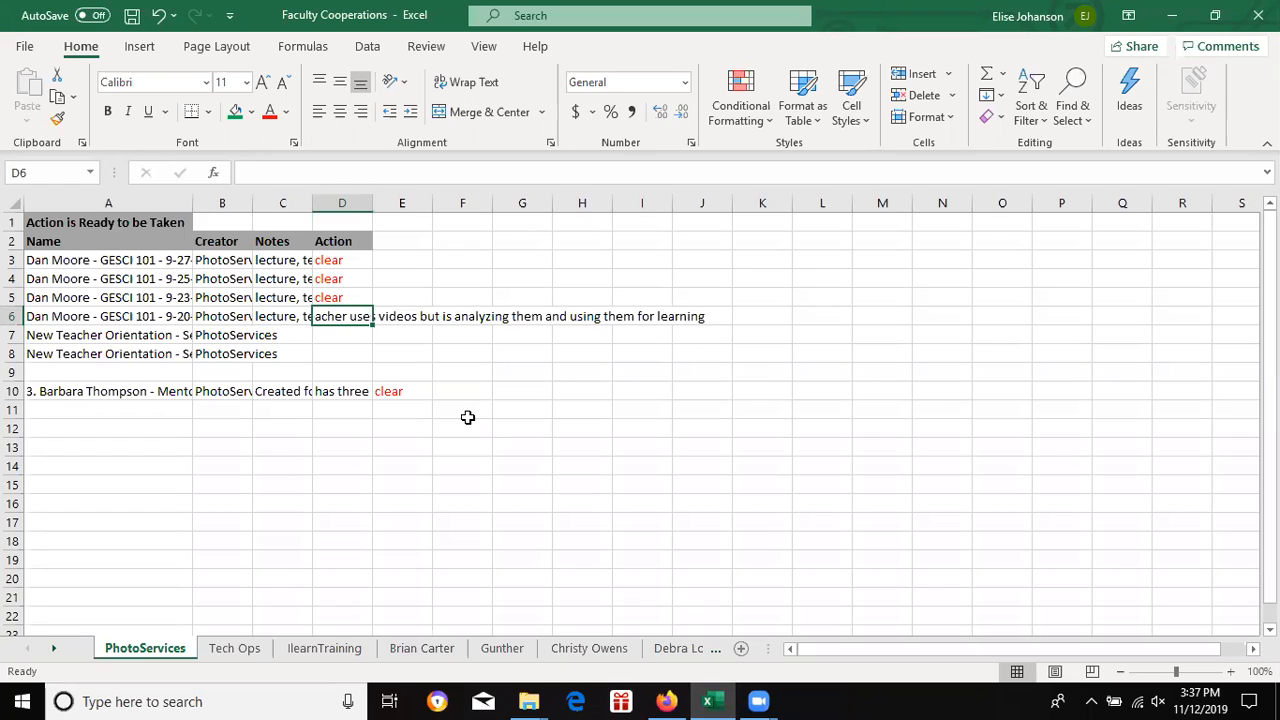
Step: Enter 'clear' in D6, the Action cell of the 9-20-19 lecture row
text(clear)
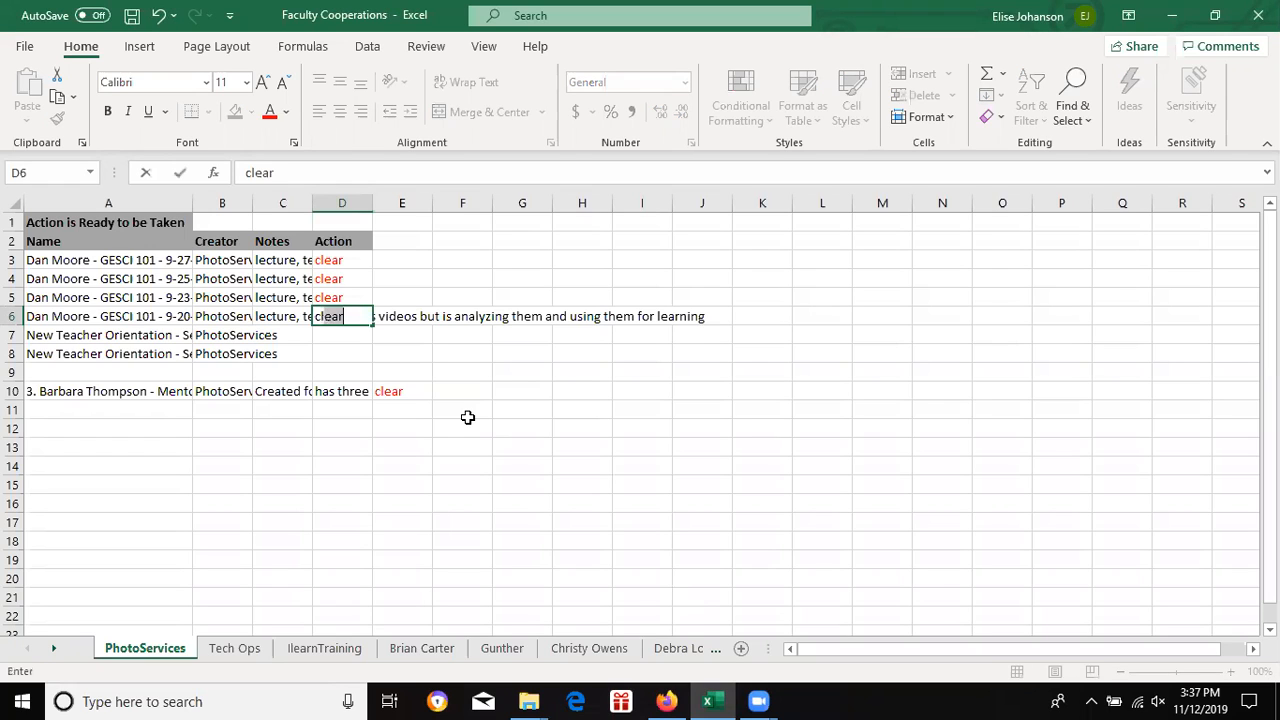
click(333, 343)
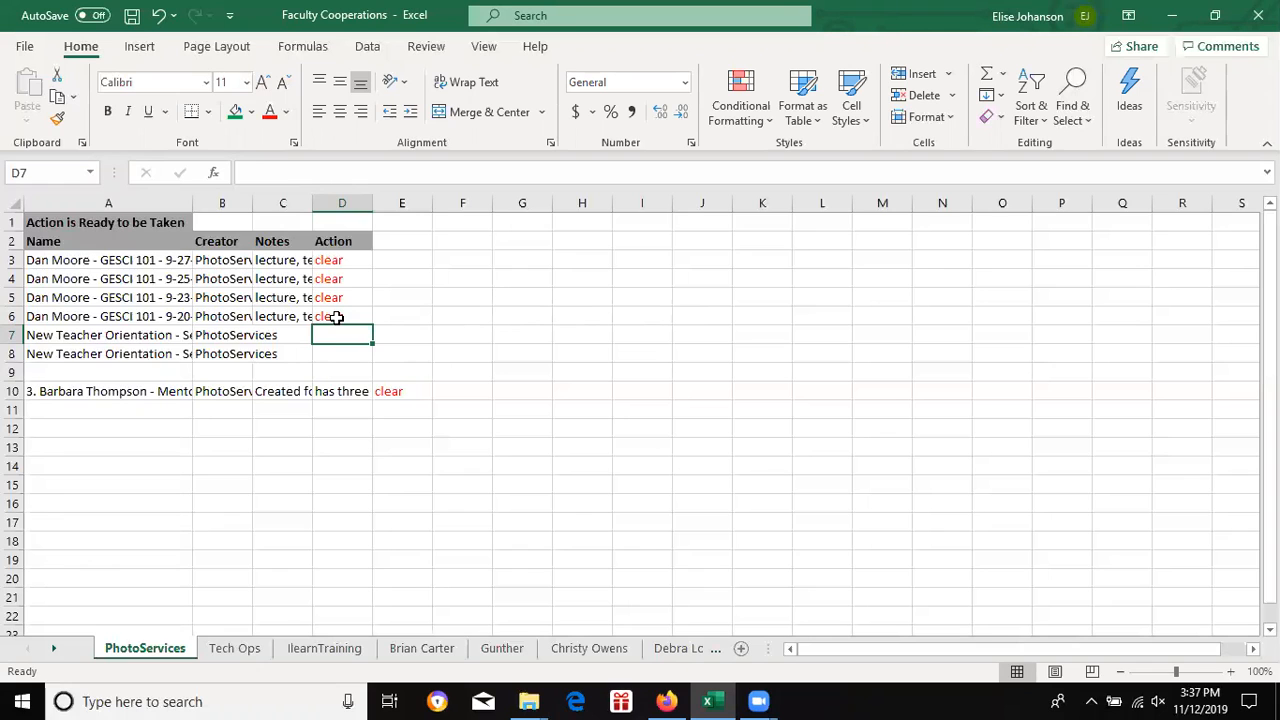
click(665, 701)
Step: Set the GESCI 101 9-20-19 entry's Needs Closed Captioning to Cleared and save
click(1008, 14)
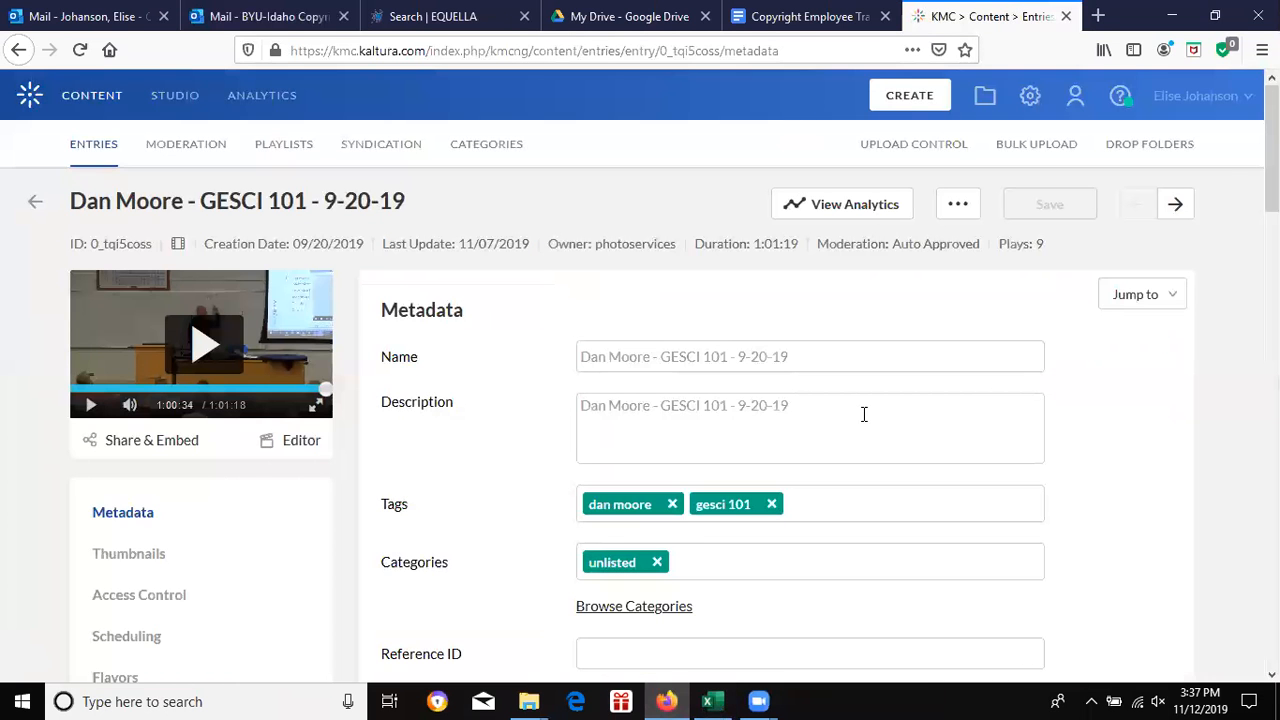
scroll(770, 420, down, 10)
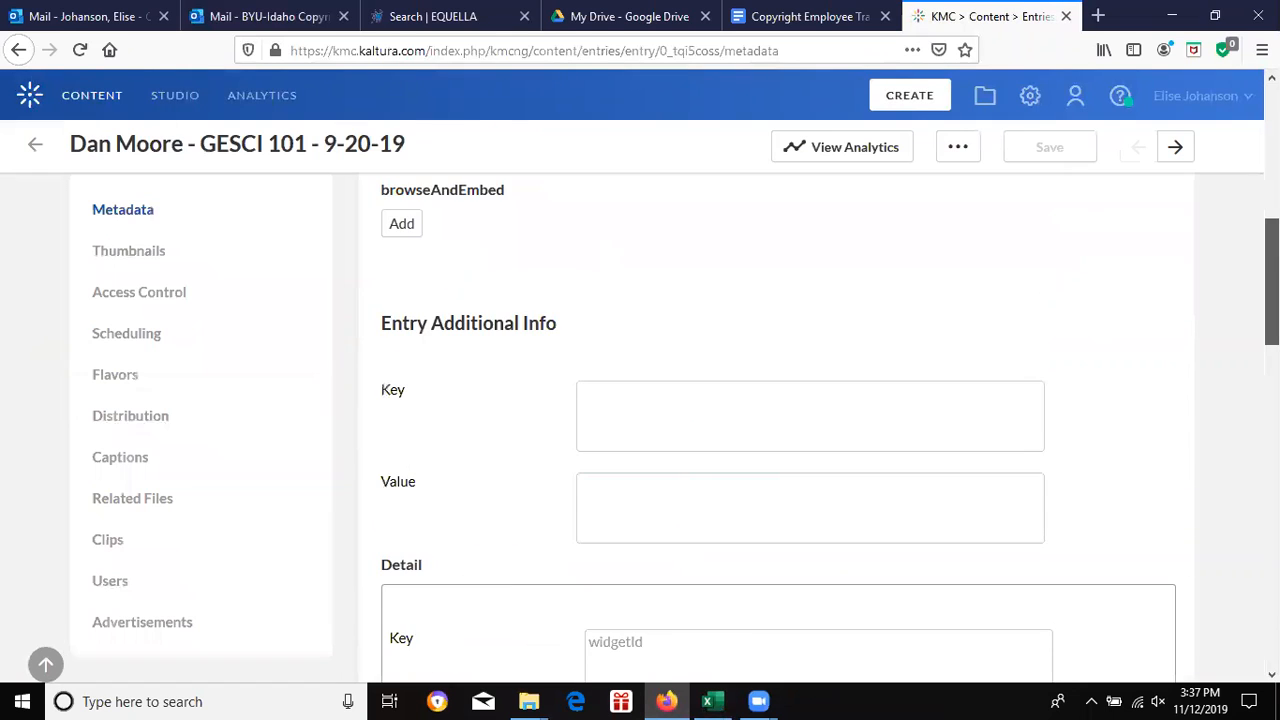
scroll(366, 379, down, 4)
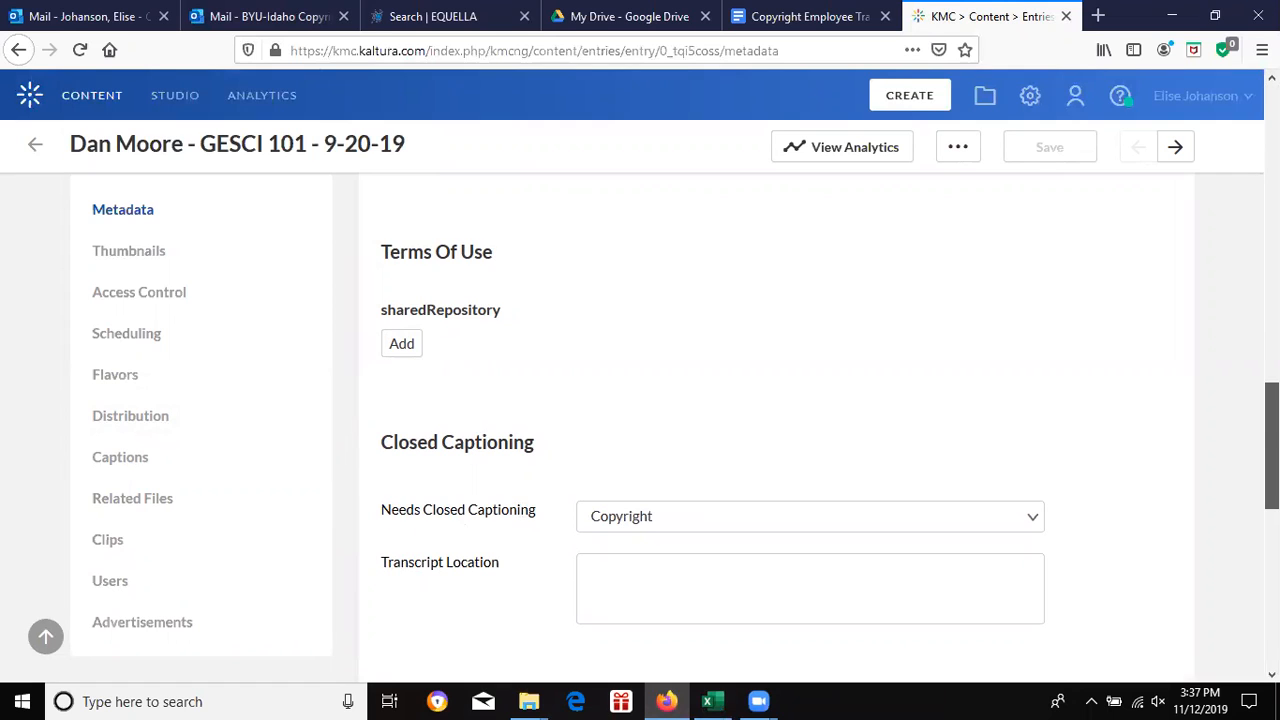
scroll(862, 478, down, 3)
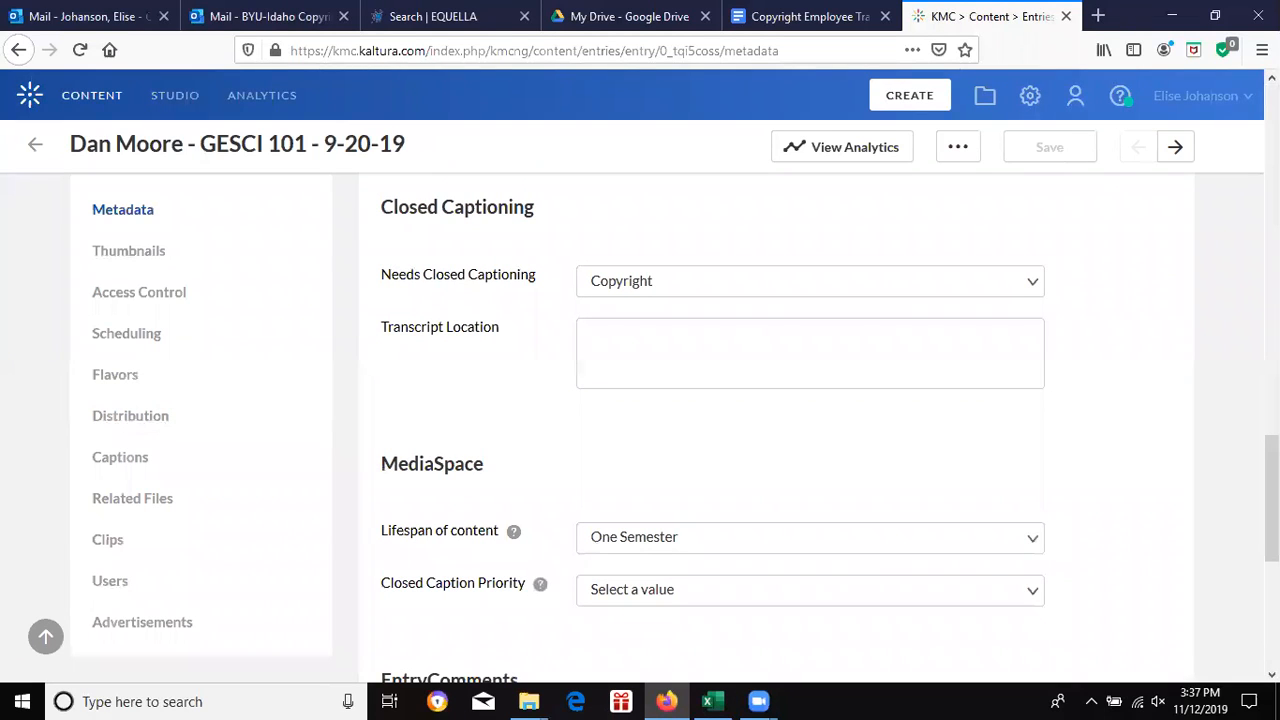
click(938, 298)
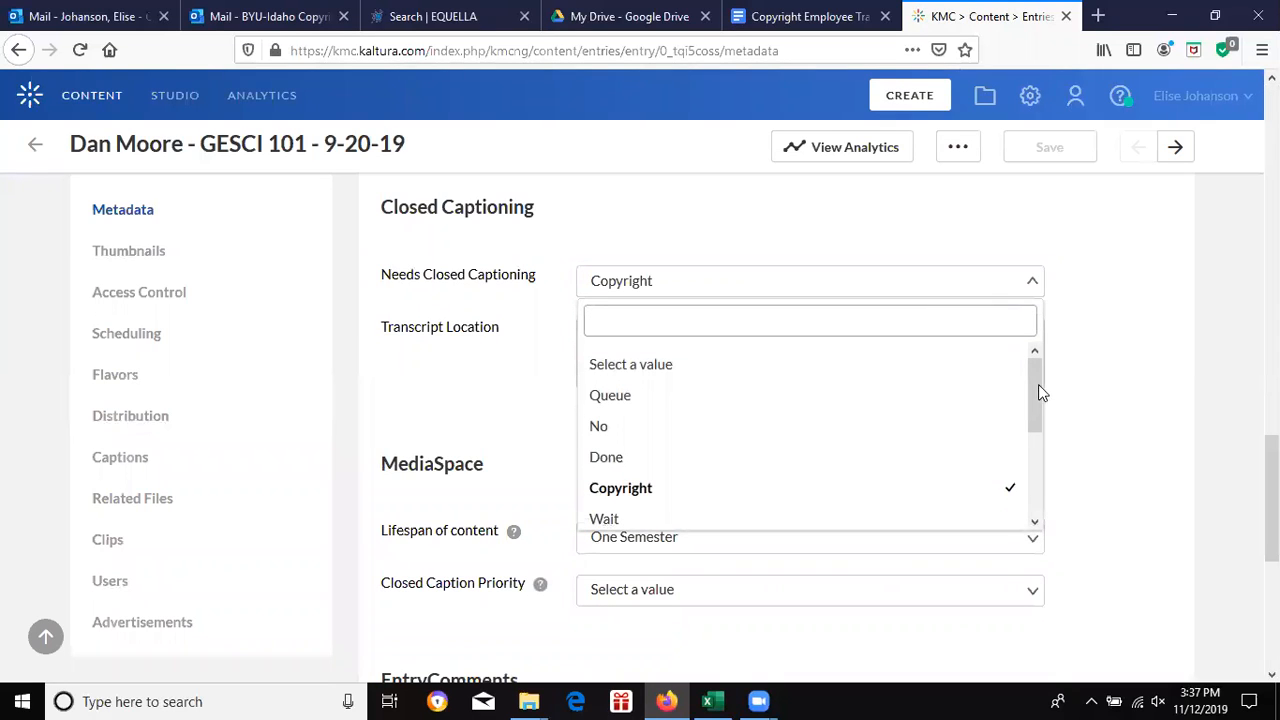
drag(1038, 392, 1025, 503)
click(938, 510)
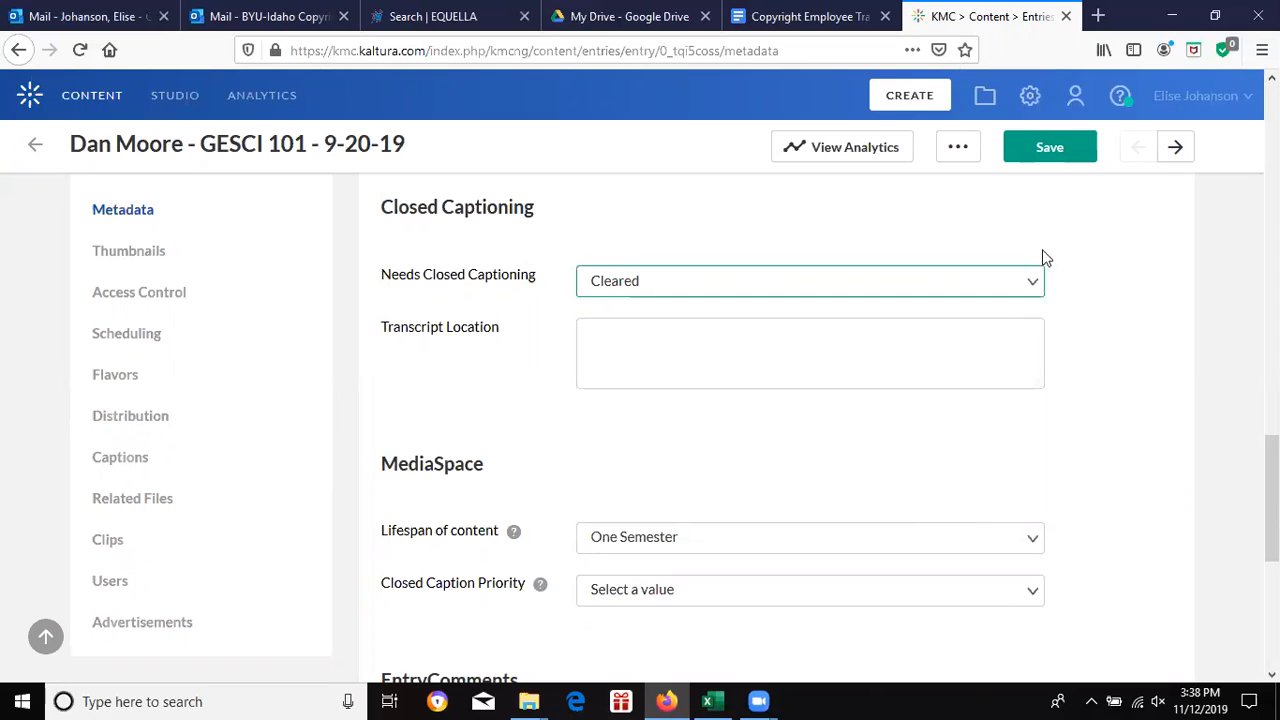
click(1057, 163)
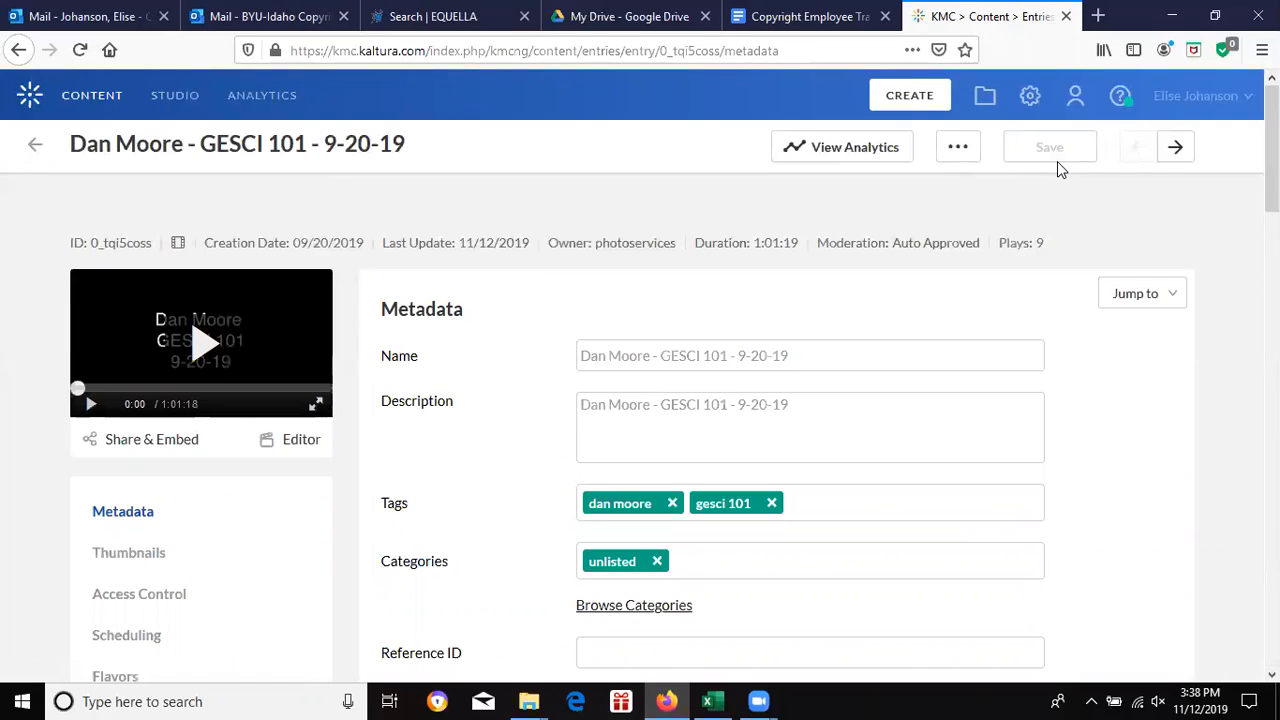
click(957, 161)
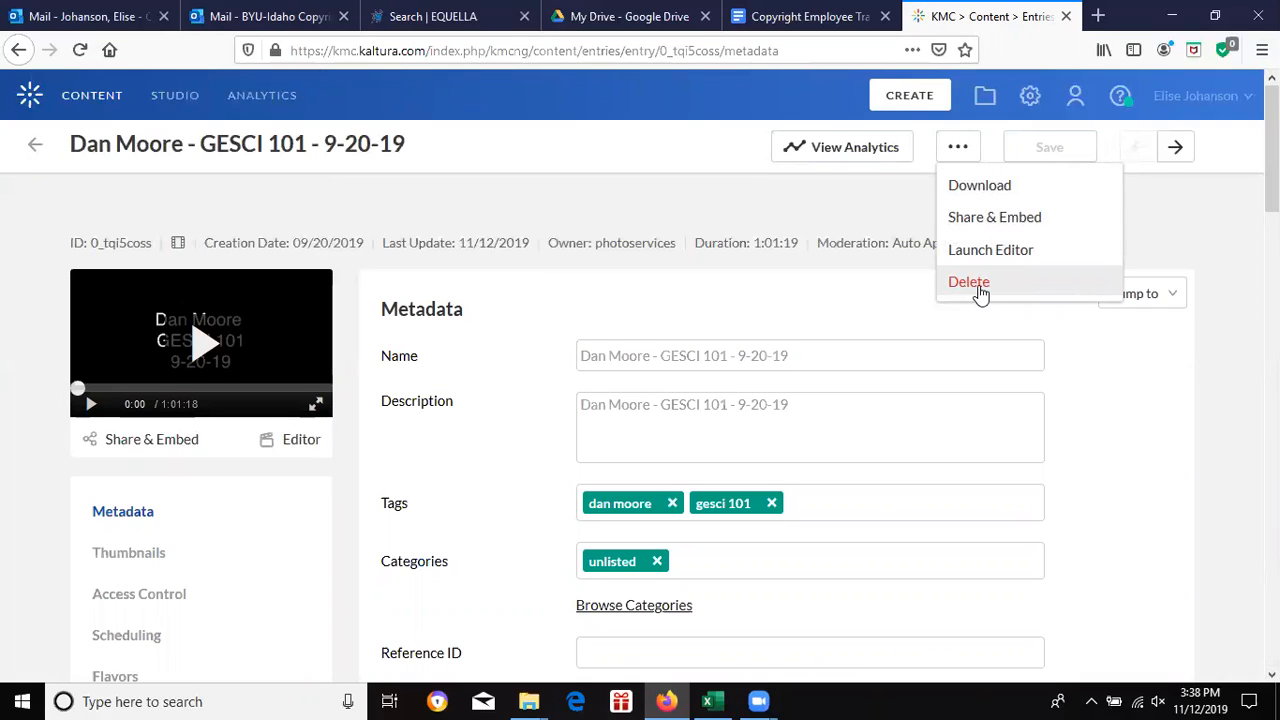
click(863, 292)
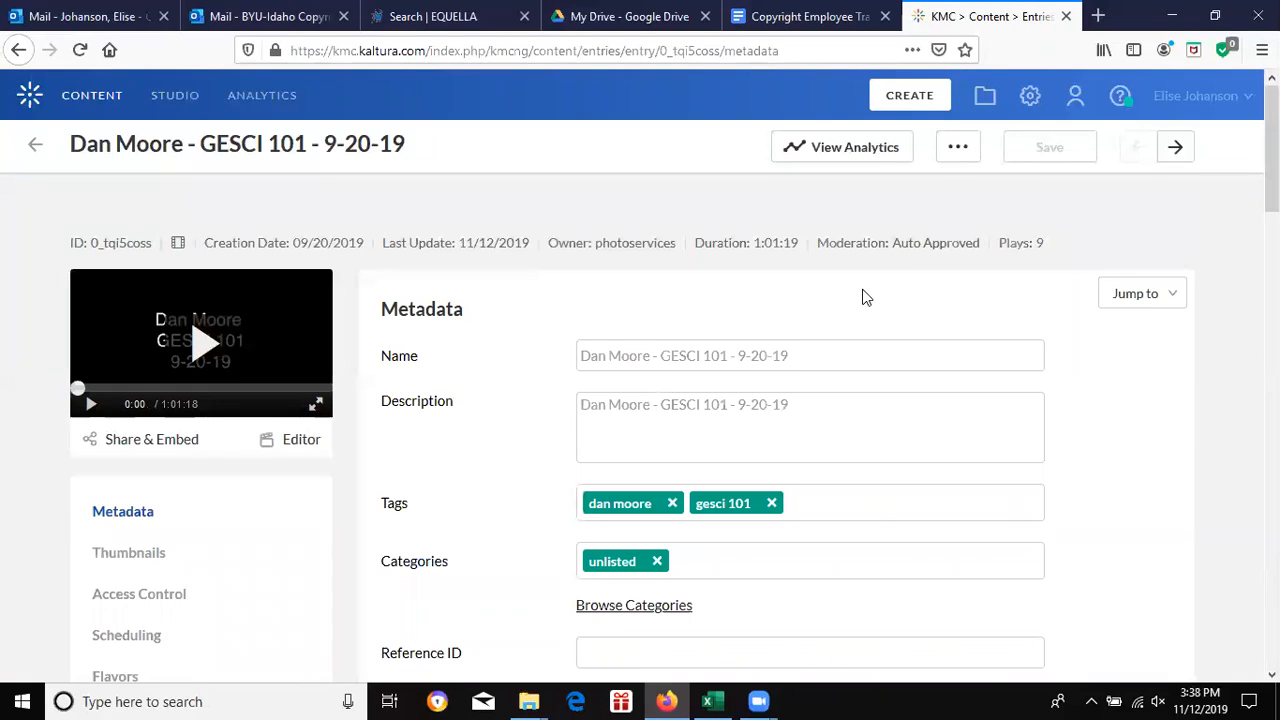
click(888, 148)
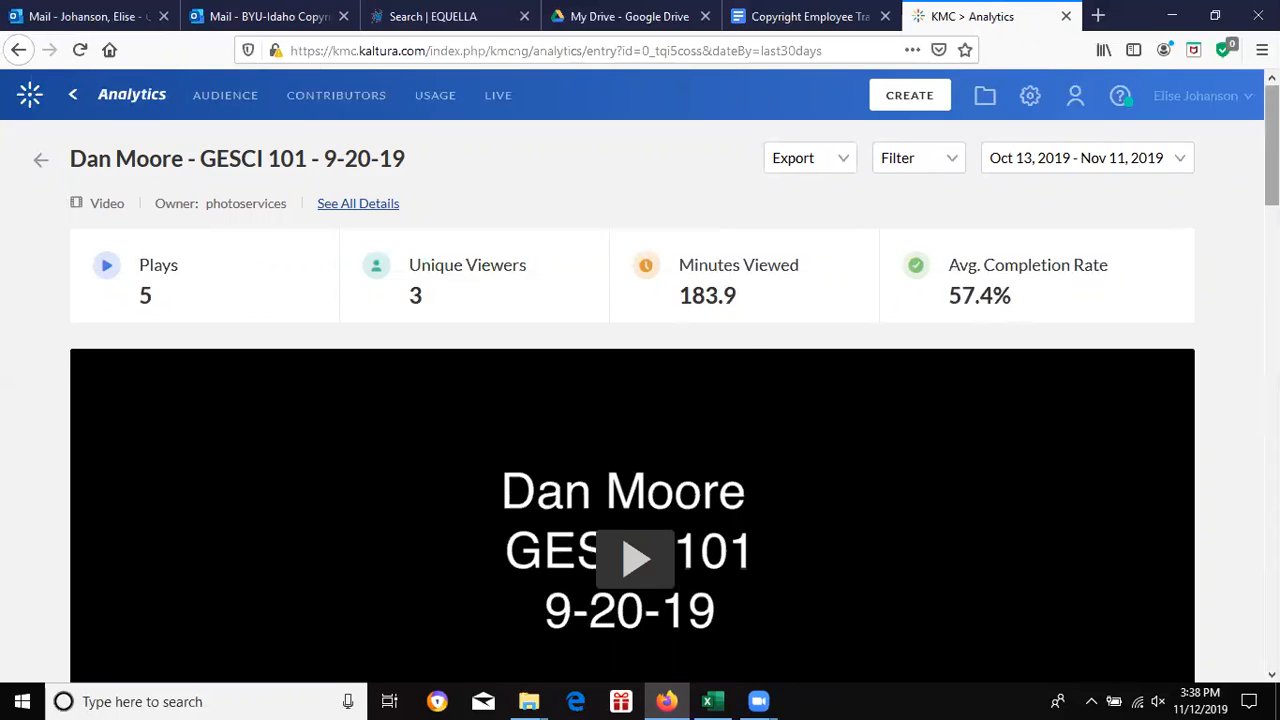
scroll(640, 400, down, 10)
scroll(640, 400, up, 4)
scroll(640, 400, up, 5)
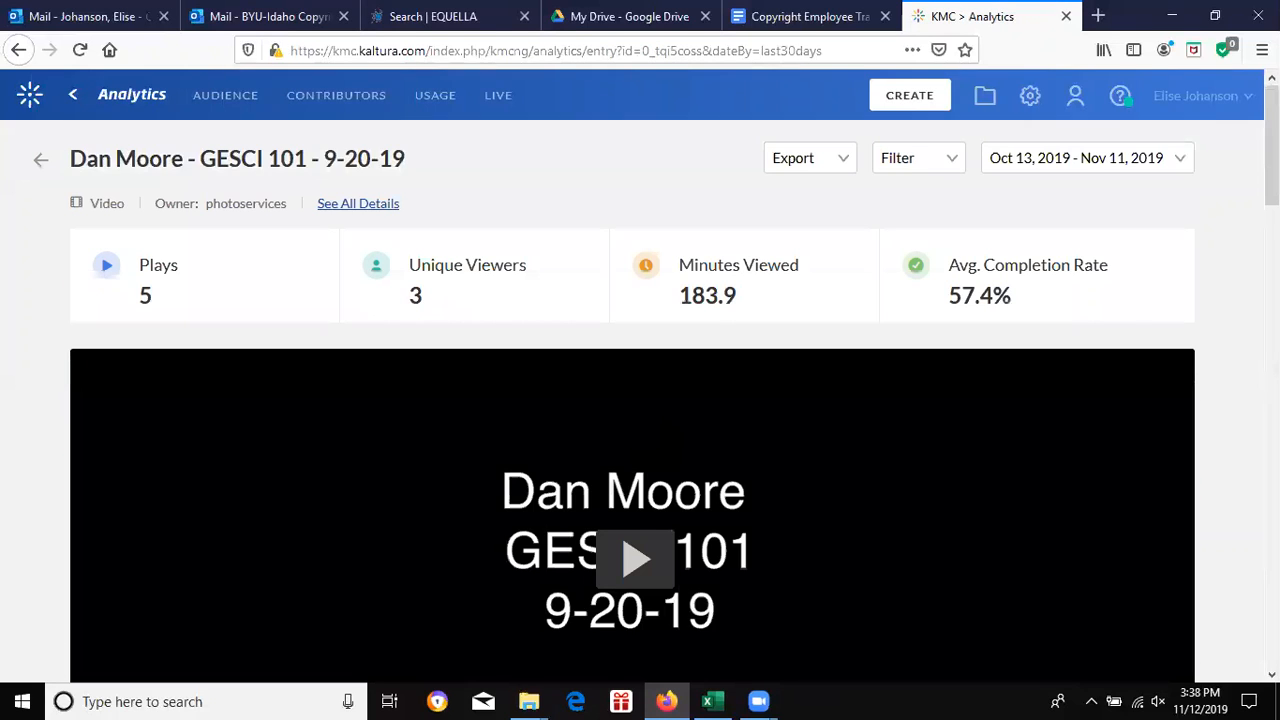
click(38, 162)
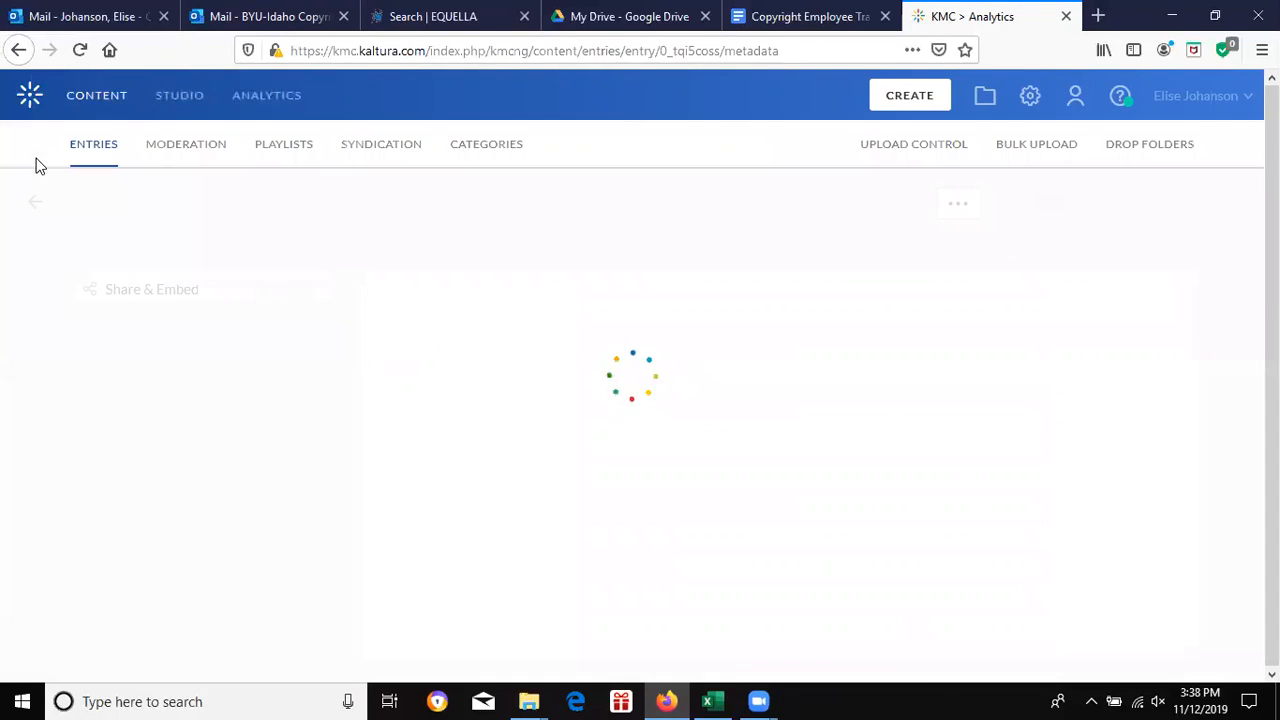
Step: Filter the Entries list by Needs Closed Captioning status Copyright
click(32, 210)
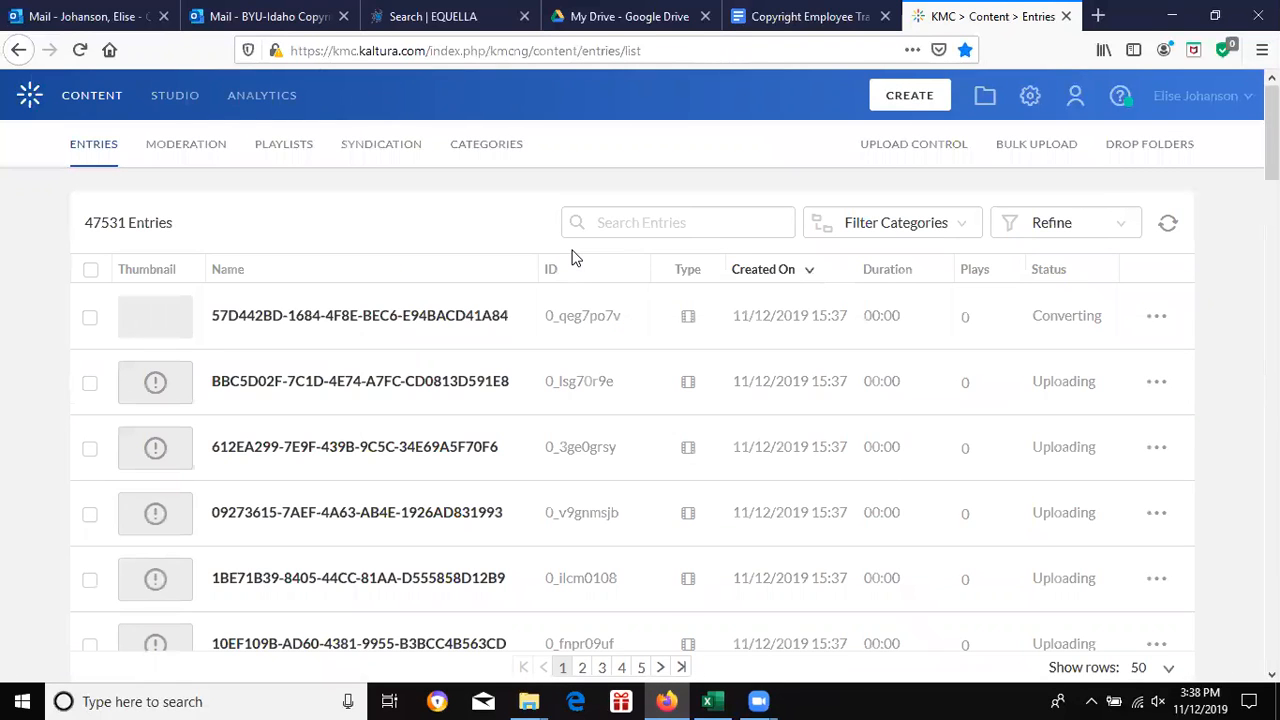
click(1105, 222)
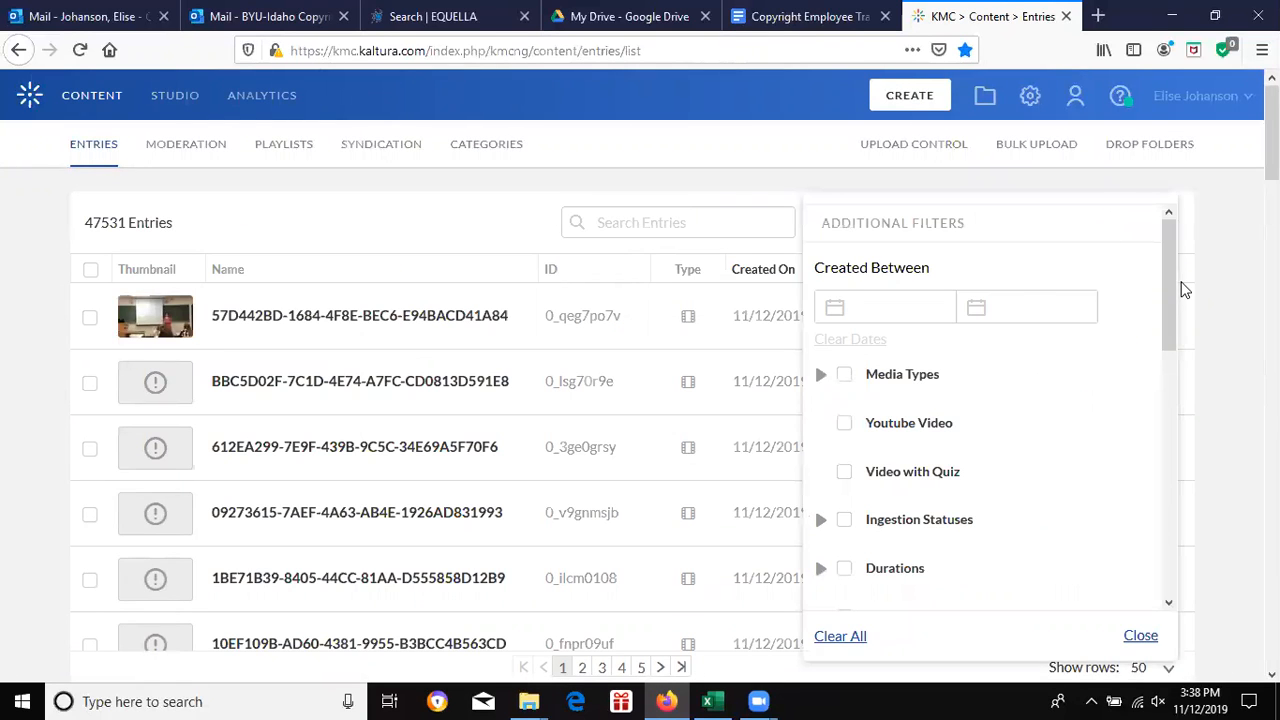
drag(1168, 286, 1152, 533)
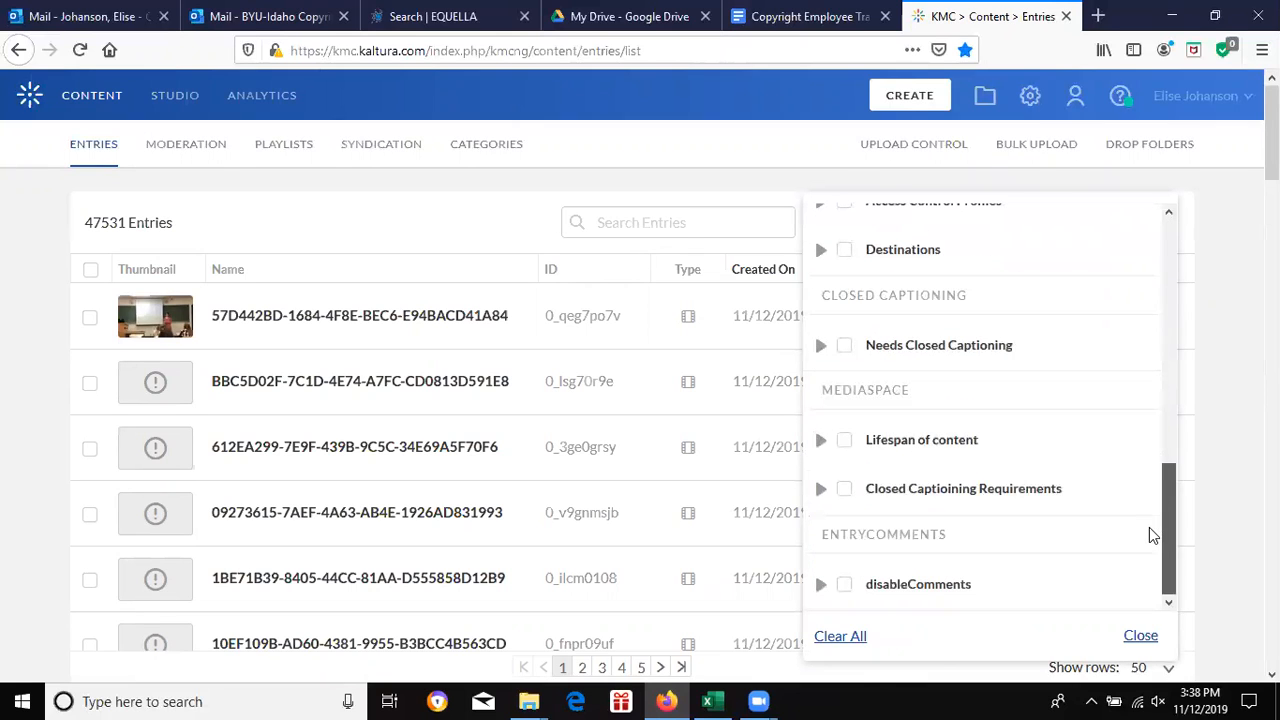
click(821, 348)
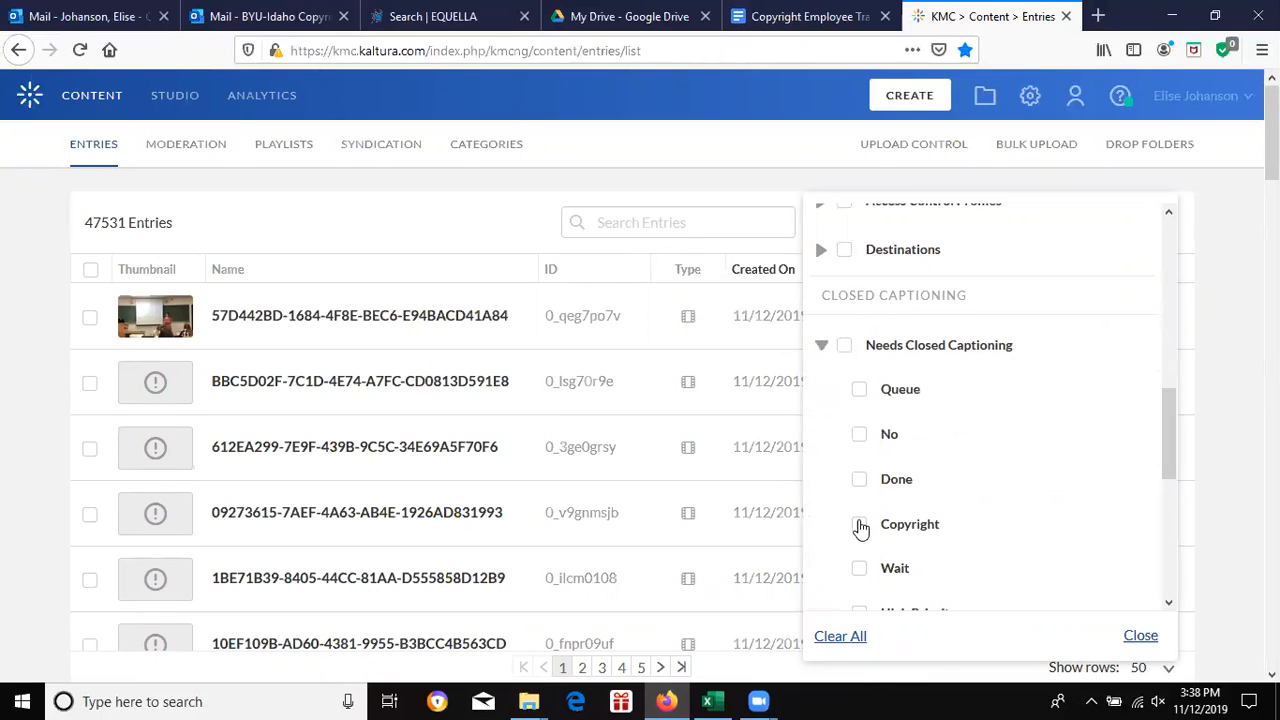
click(859, 525)
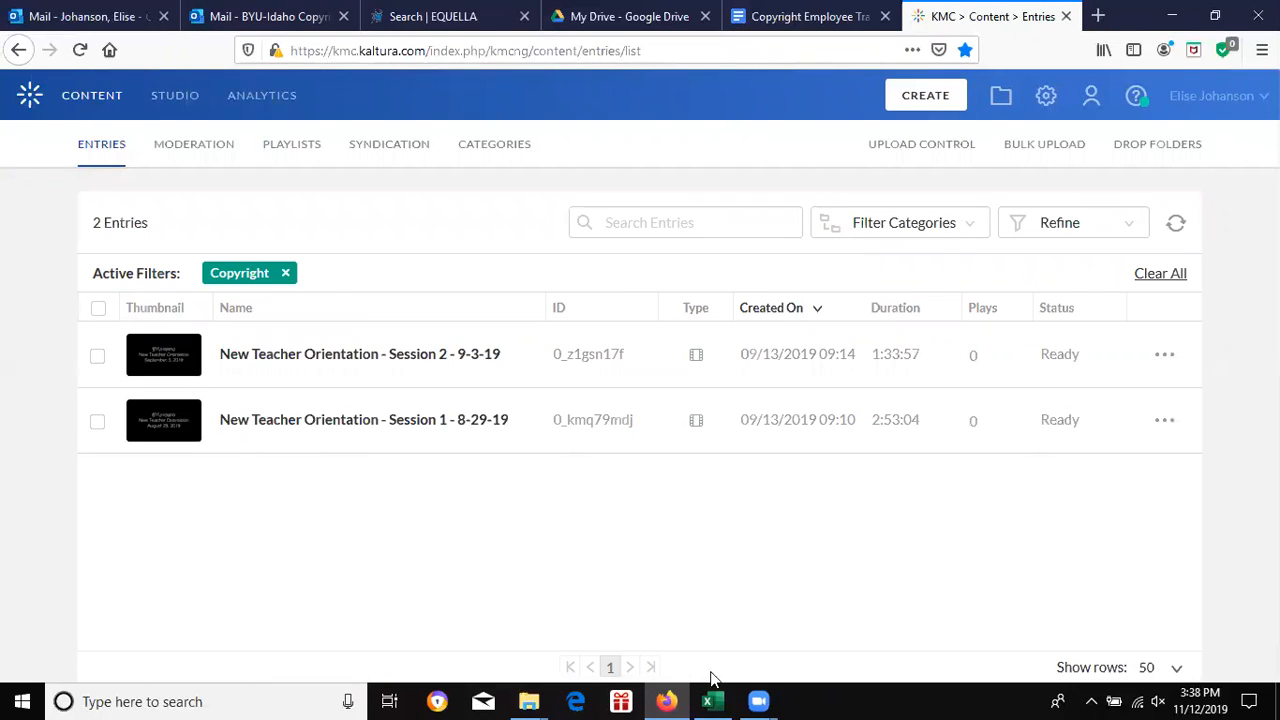
Step: Return to the Faculty Cooperations workbook's PhotoServices sheet in Excel
click(712, 701)
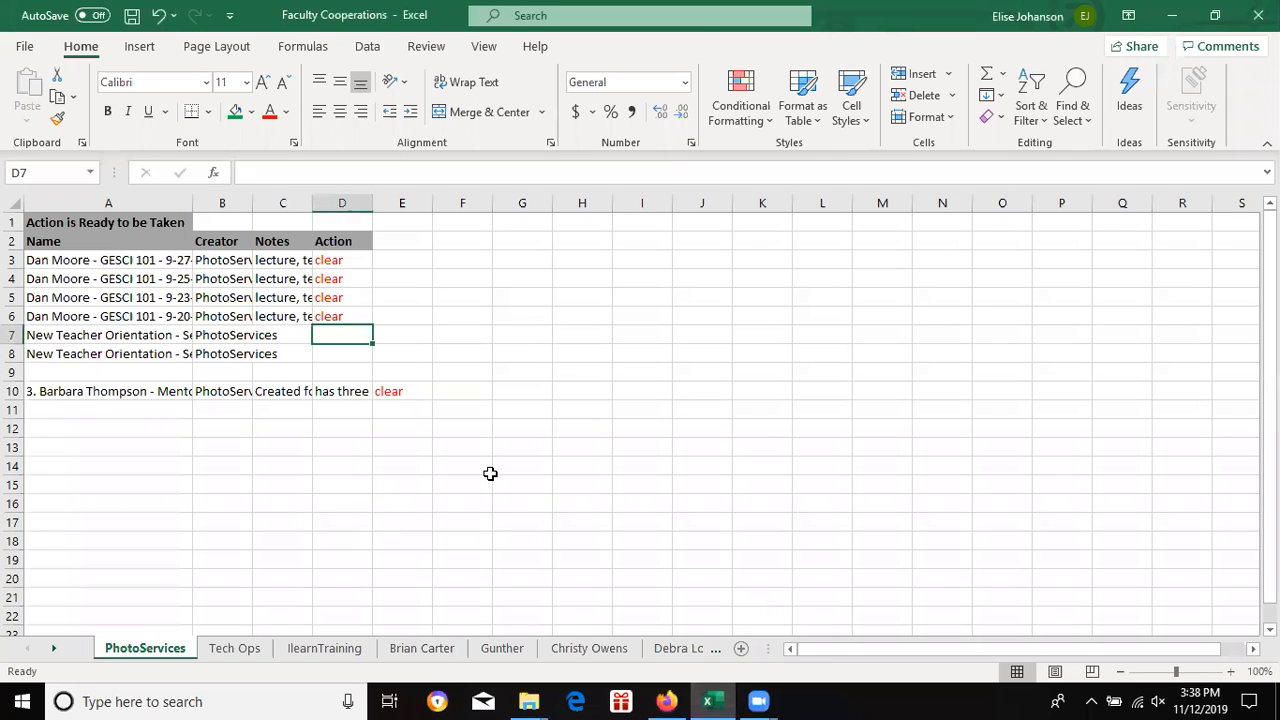